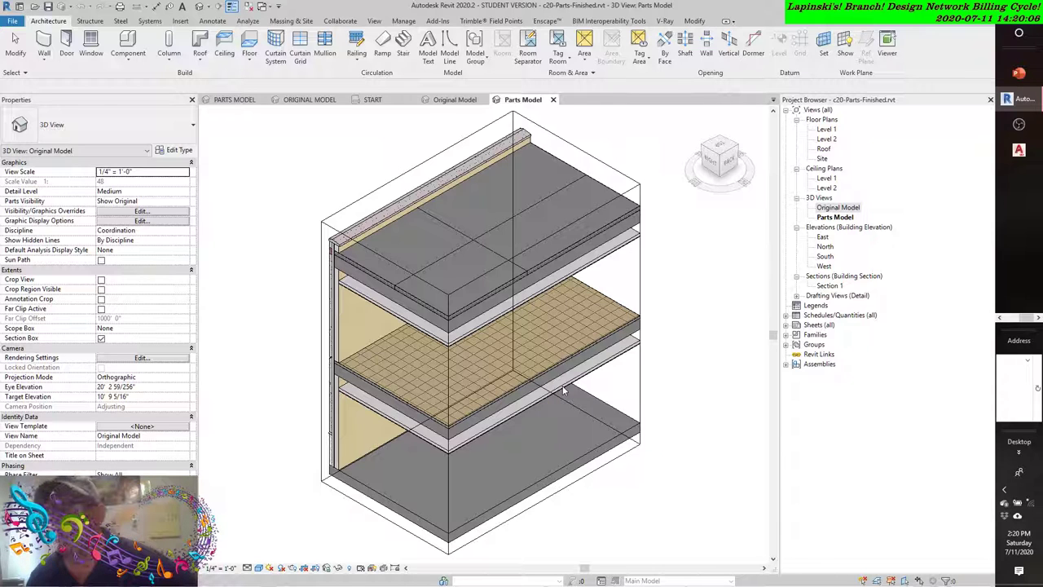
Step: Select the roof's EPDM membrane part in the Parts Model 3D view and widen the properties display to show its full values
click(835, 217)
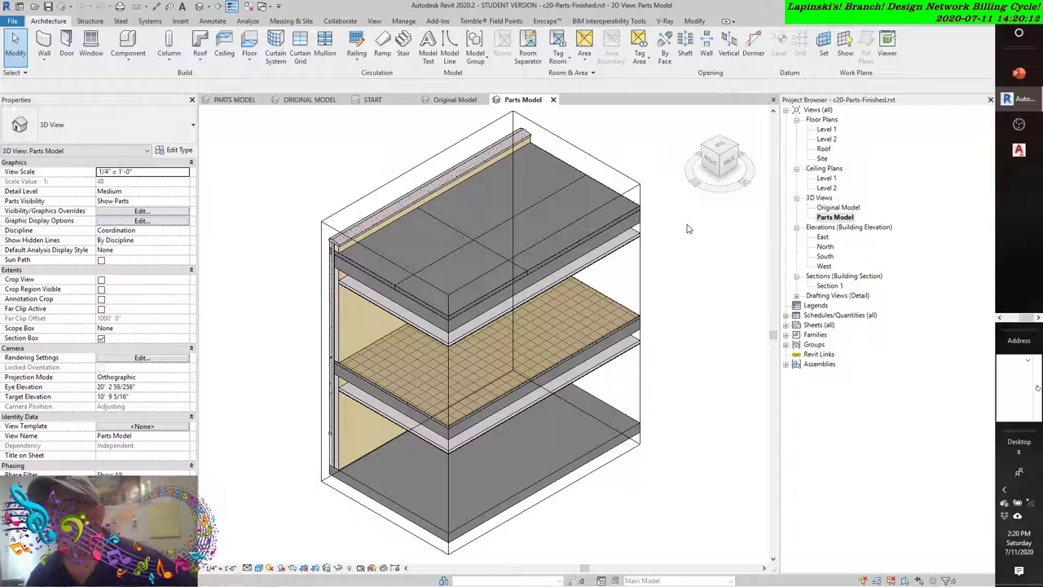
scroll(673, 221, up, 5)
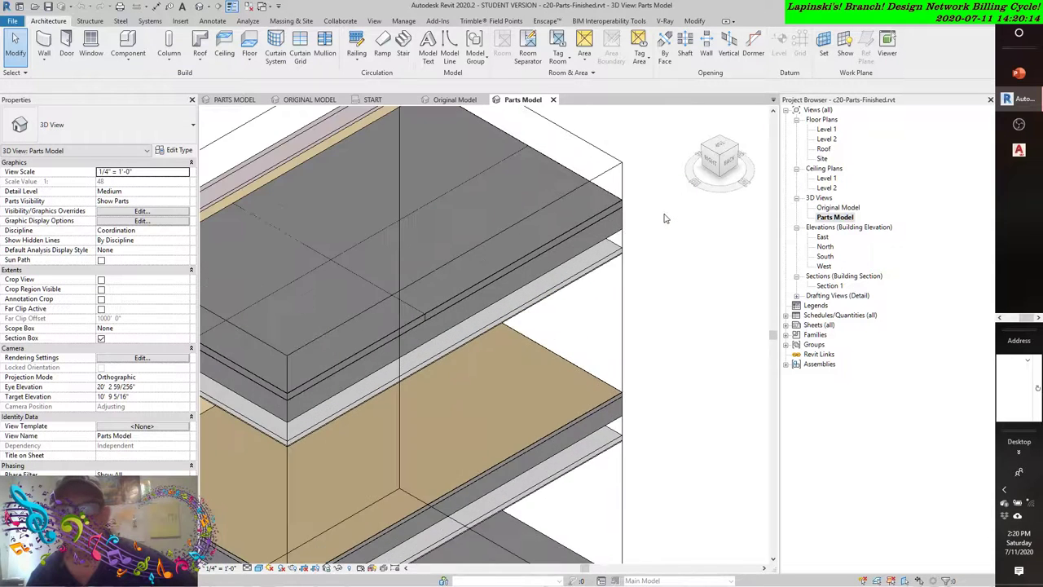
scroll(583, 200, up, 4)
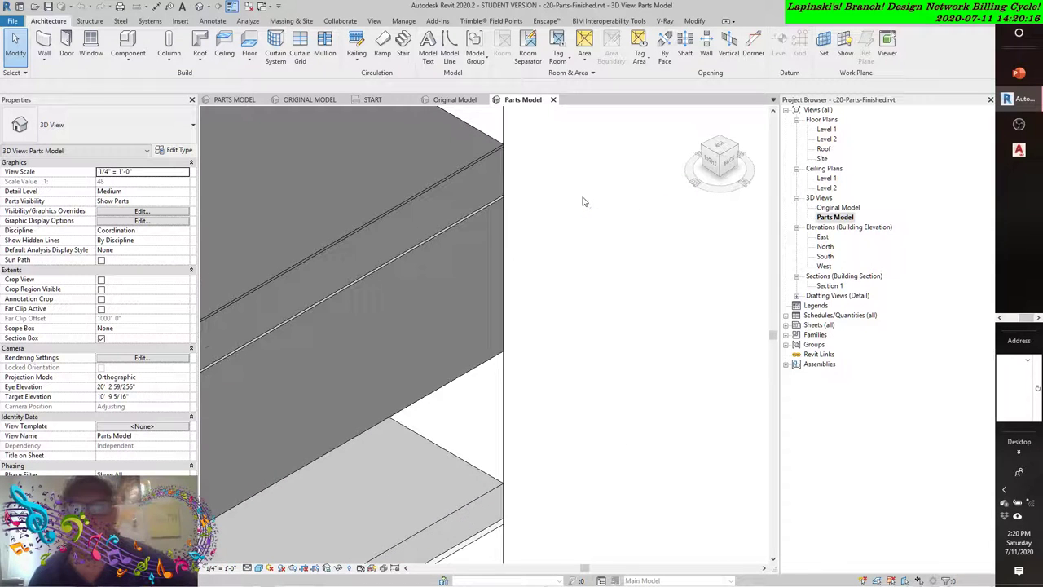
middle_drag(532, 172, 698, 256)
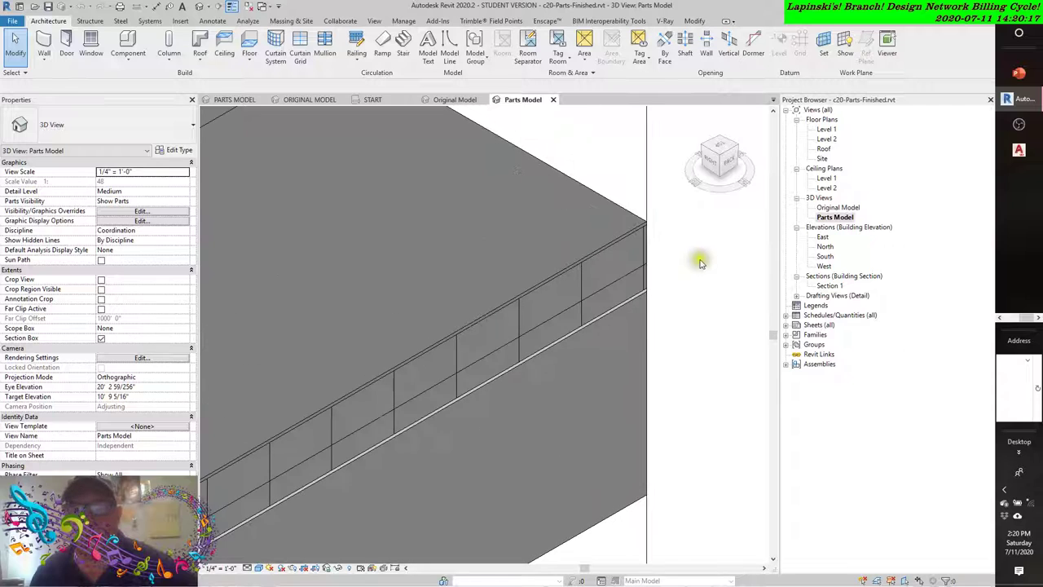
click(629, 236)
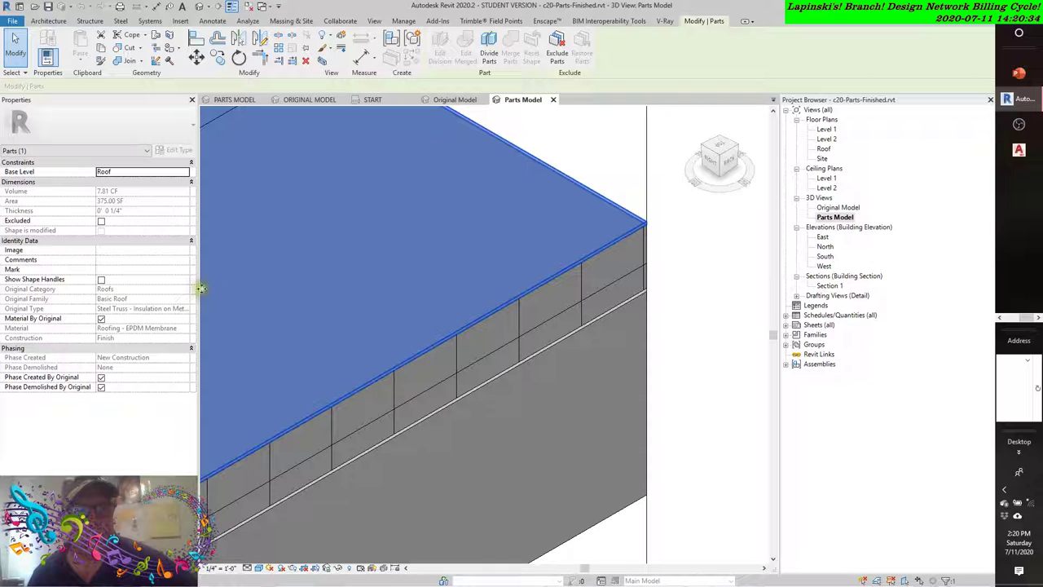
drag(199, 289, 307, 299)
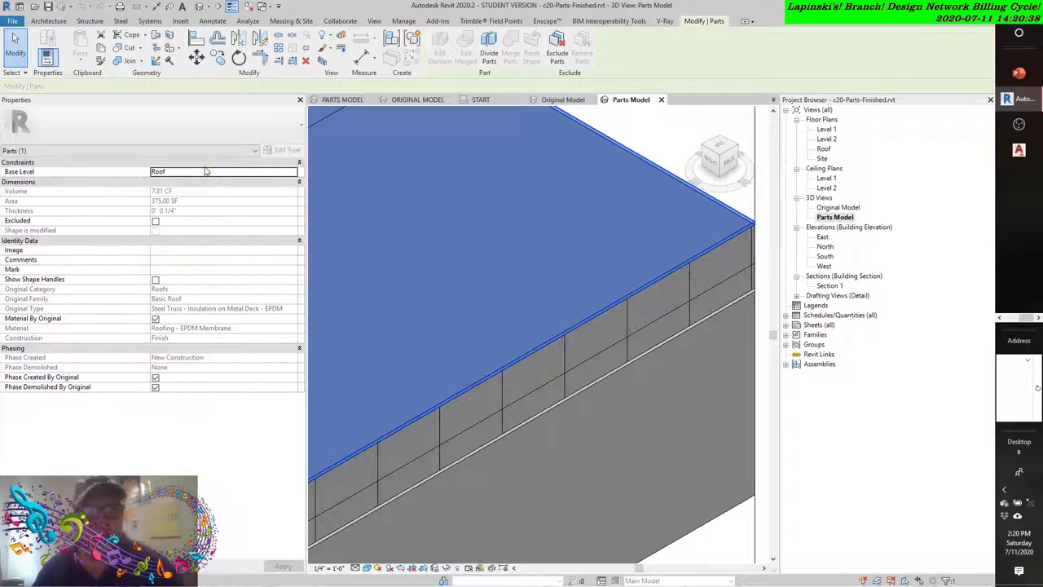
click(288, 152)
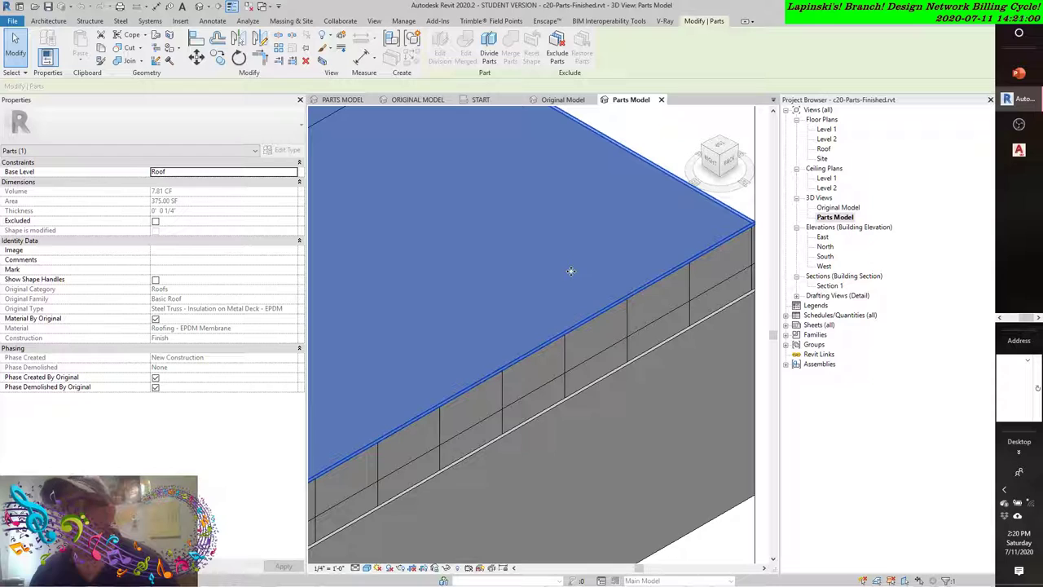
click(620, 278)
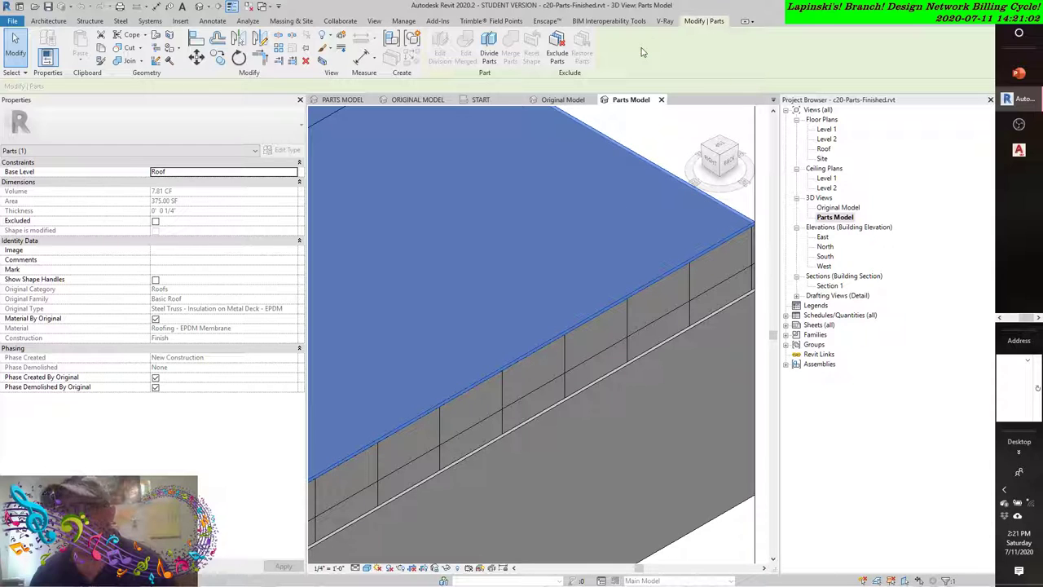
click(489, 74)
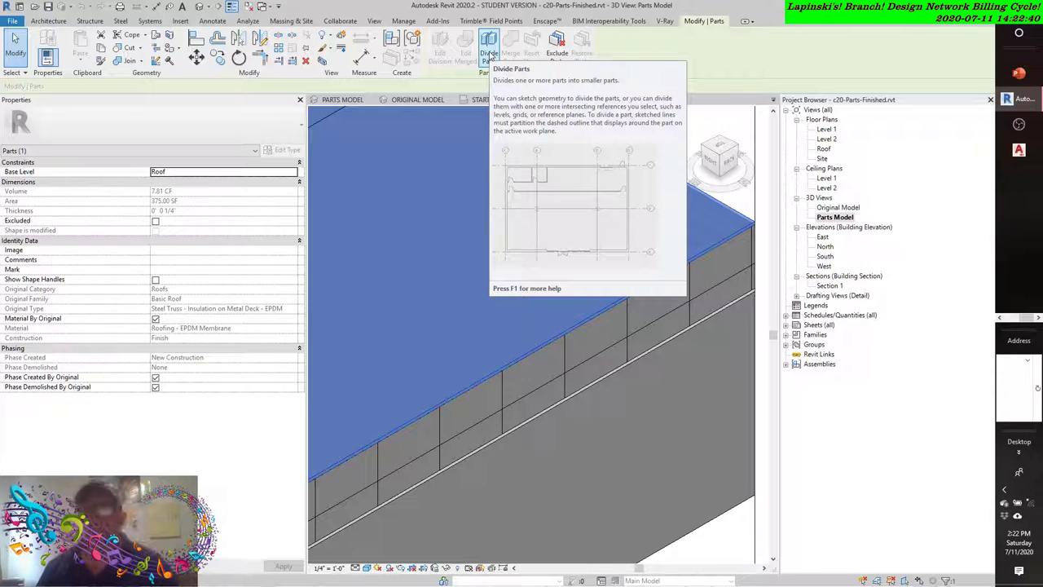
click(489, 47)
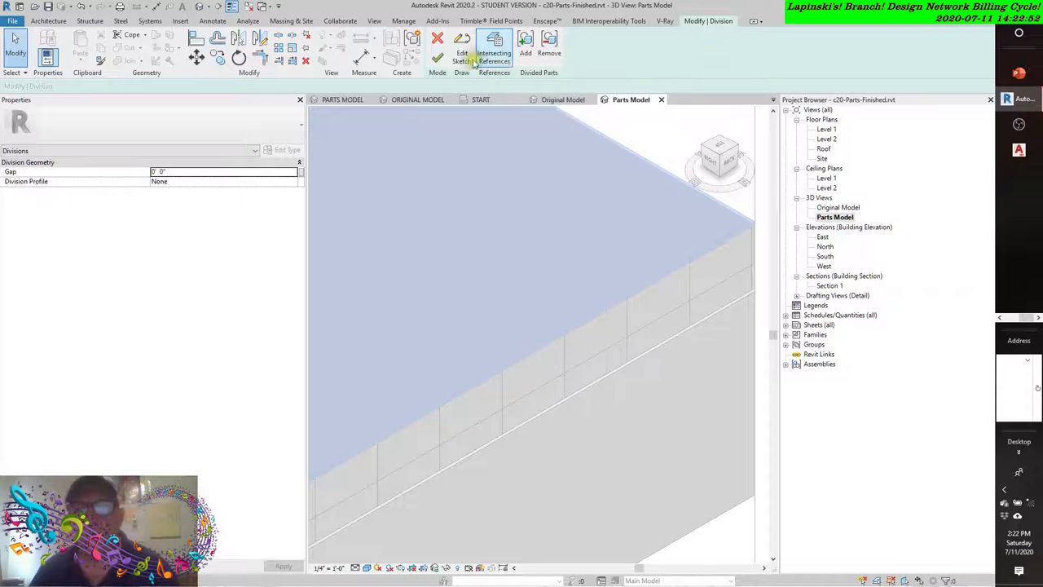
scroll(482, 155, up, 4)
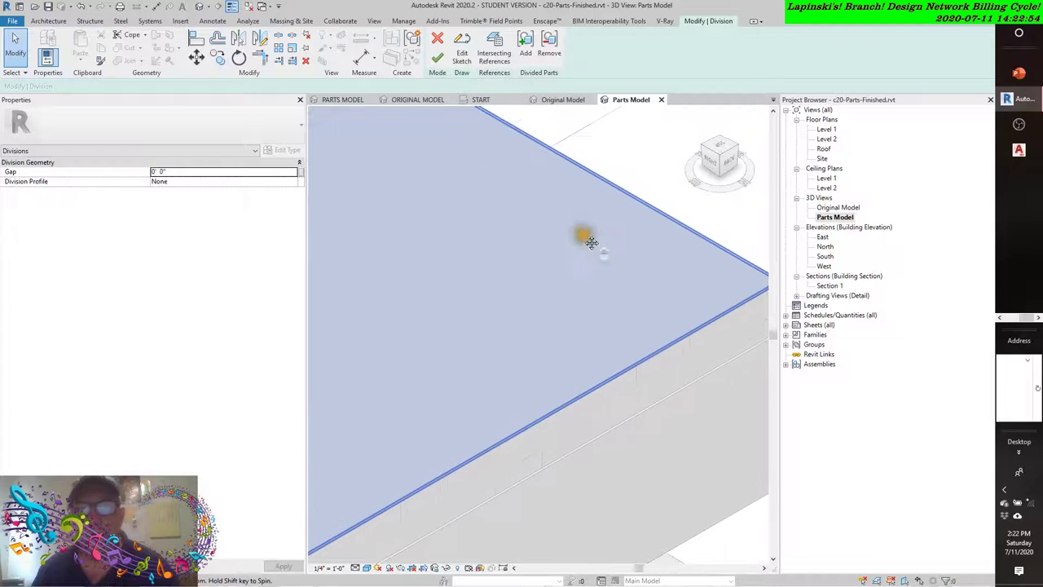
scroll(570, 175, down, 1)
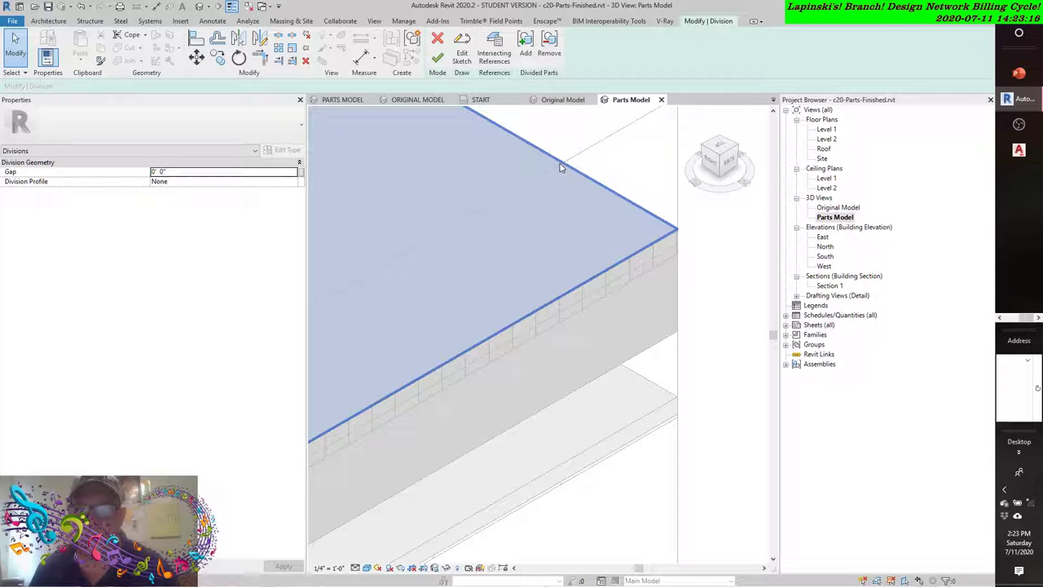
scroll(561, 167, down, 2)
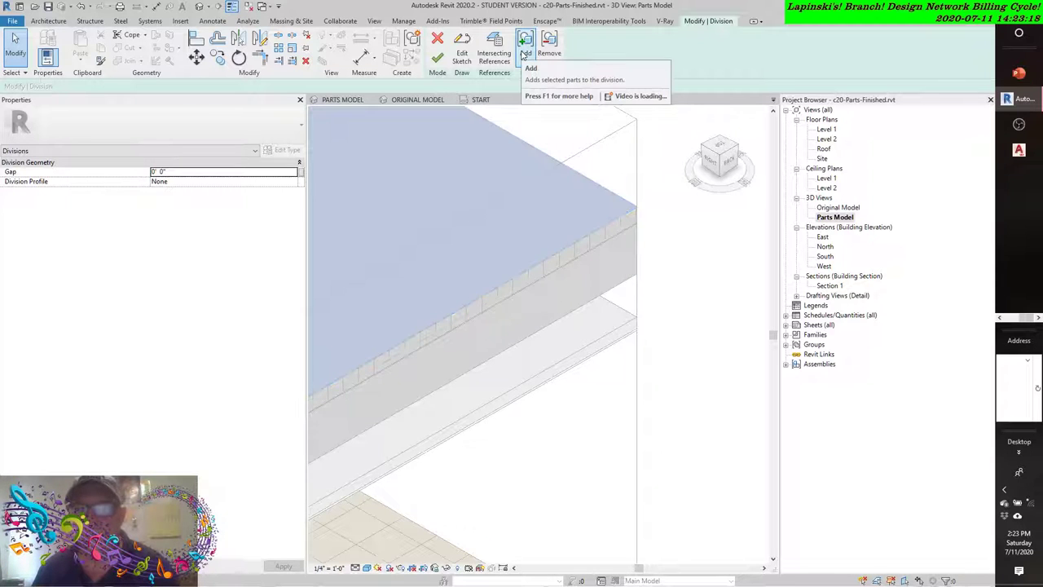
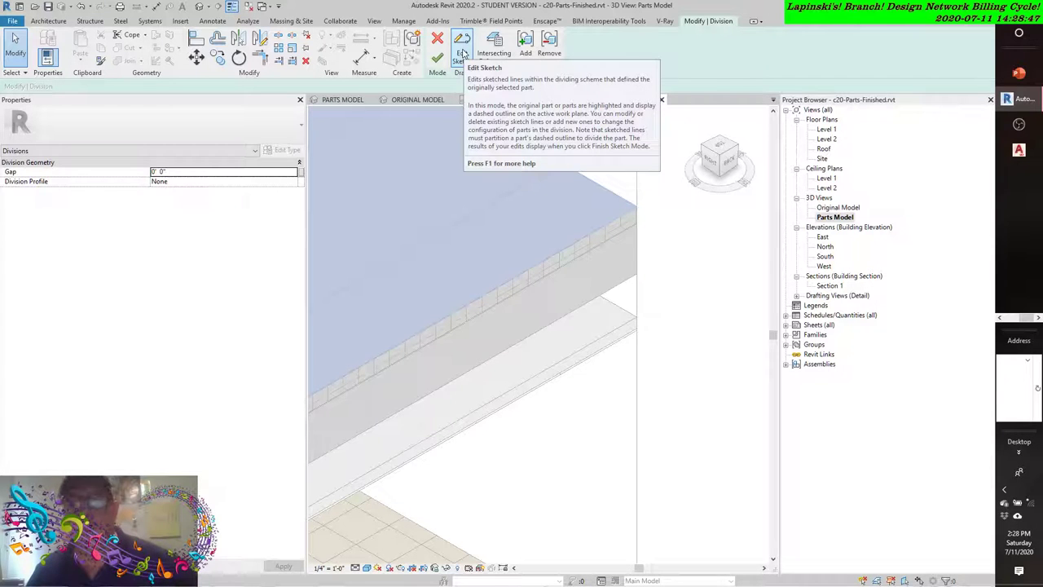
scroll(361, 143, down, 1)
scroll(361, 143, down, 5)
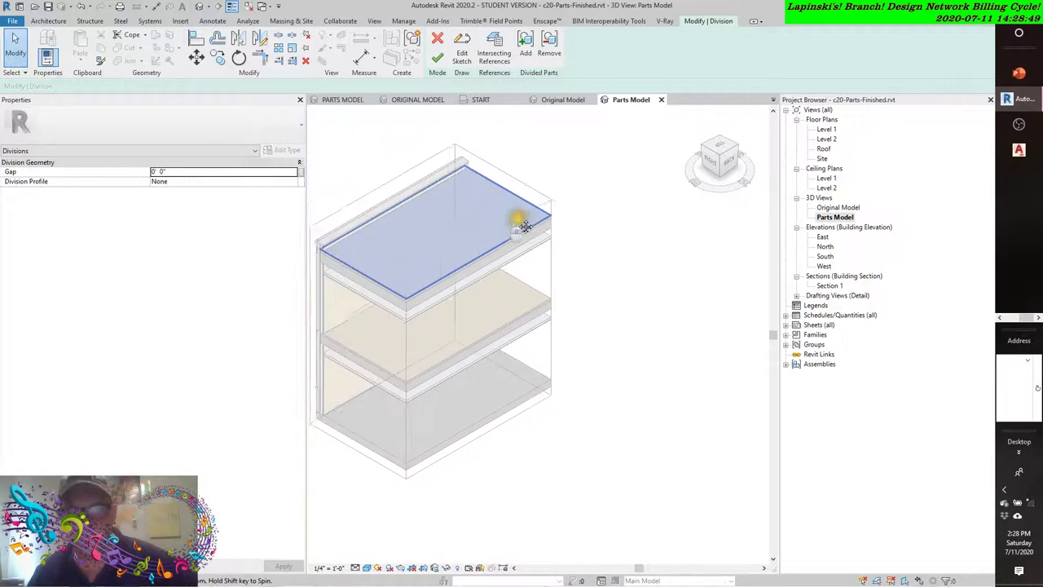
click(476, 236)
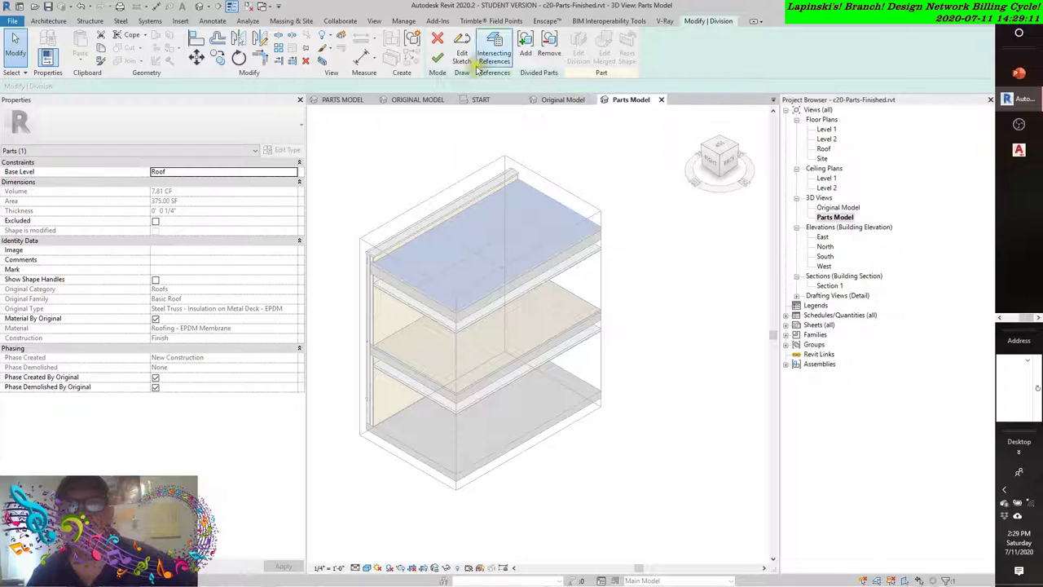
click(438, 40)
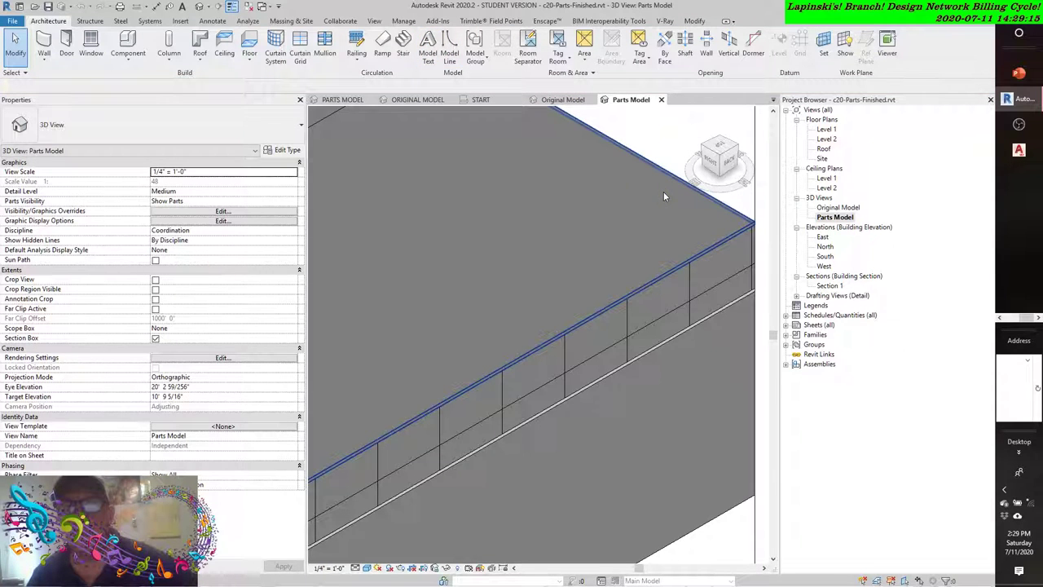
Step: Start Divide Parts on the roof's EPDM membrane part, using reference planes yPlane1 and xPlane1 from all named references as intersecting references
middle_drag(623, 203, 615, 256)
scroll(577, 218, down, 3)
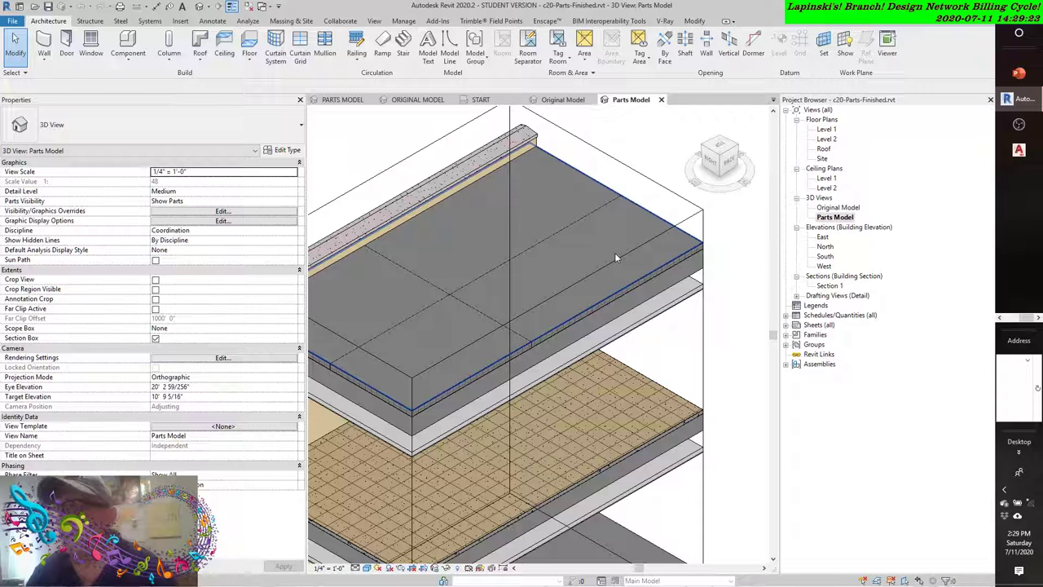
scroll(638, 246, up, 3)
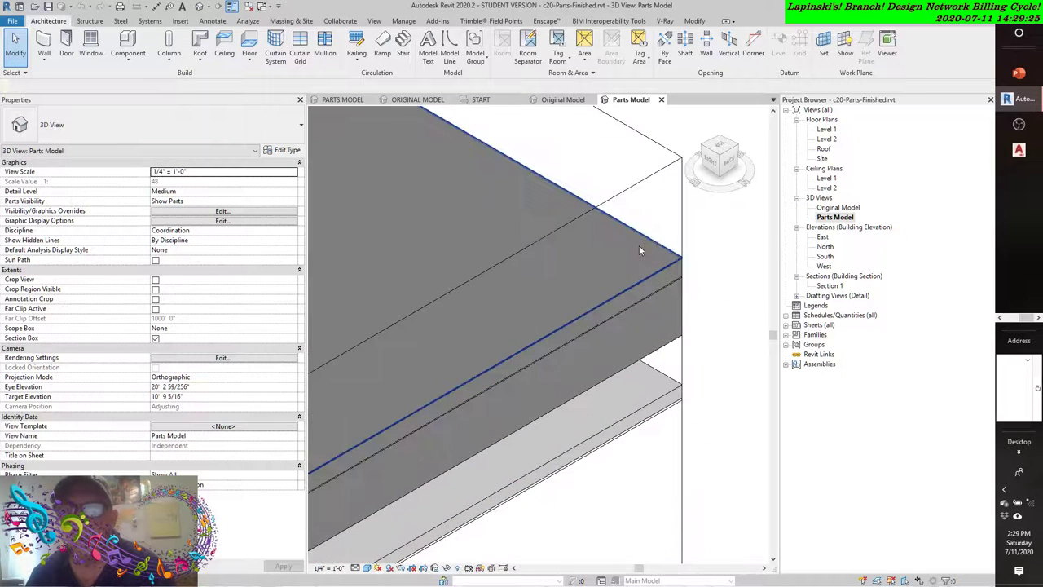
click(637, 251)
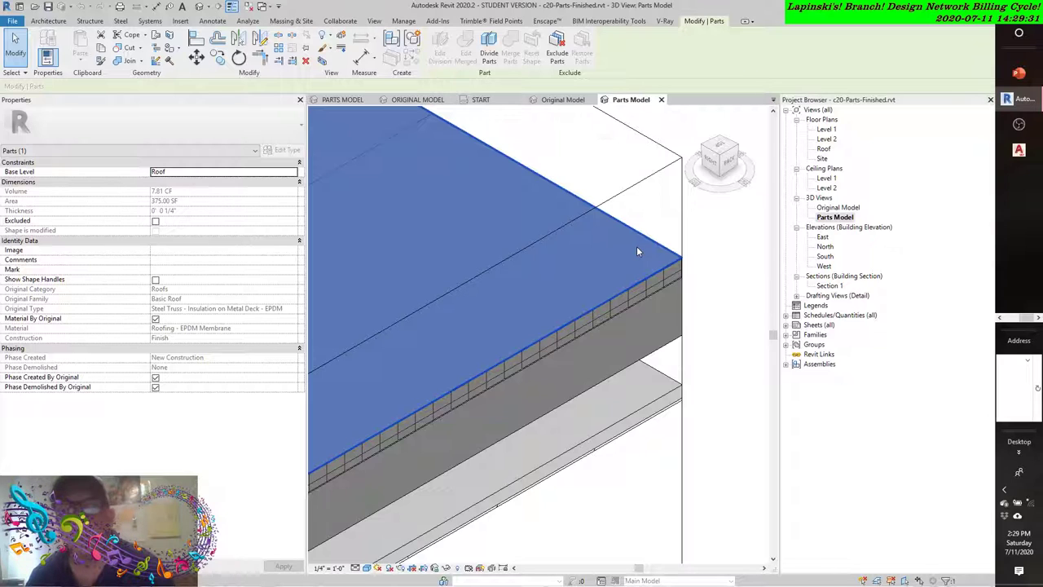
click(489, 51)
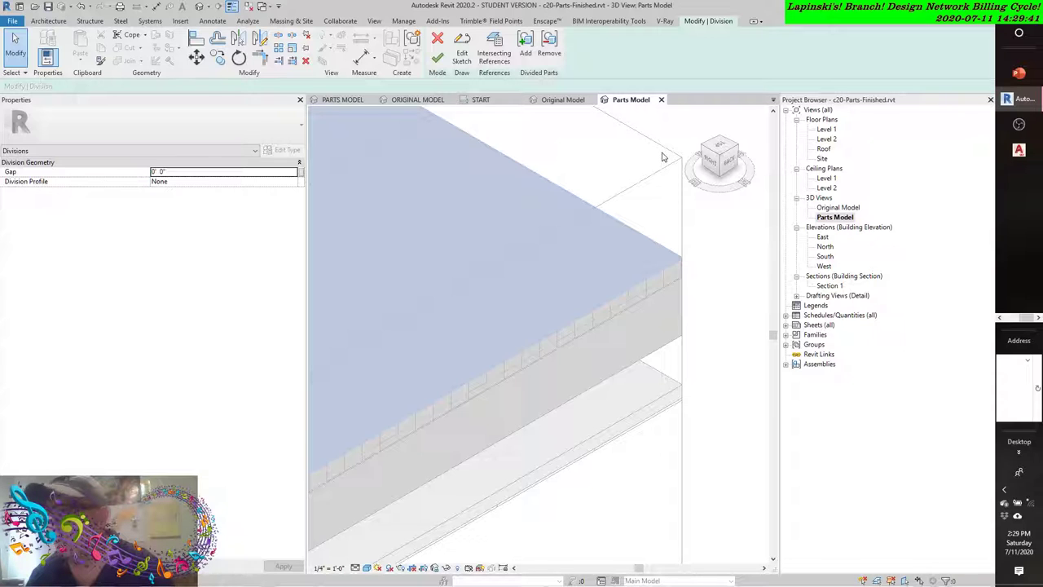
click(493, 51)
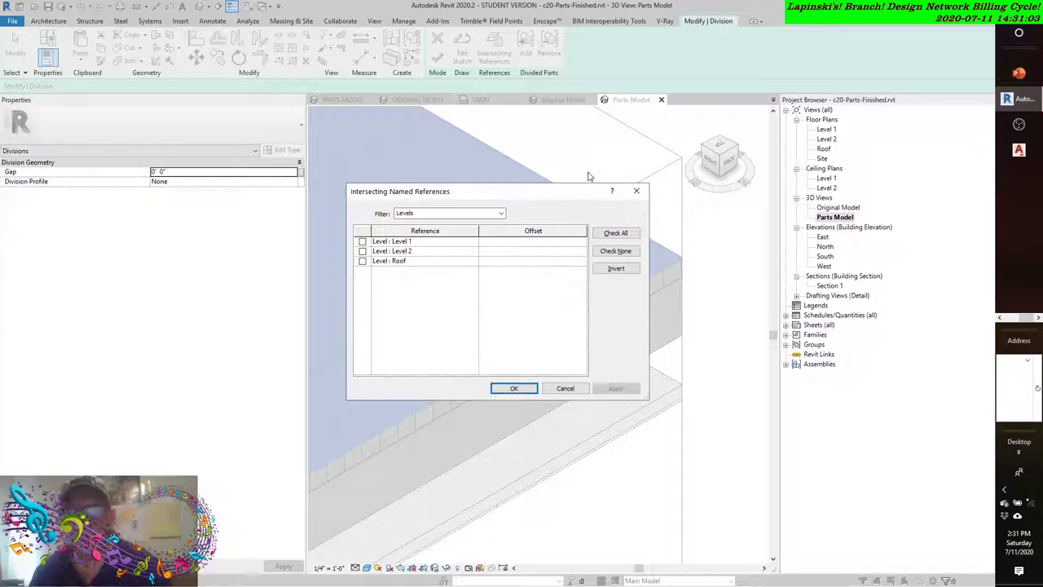
click(499, 214)
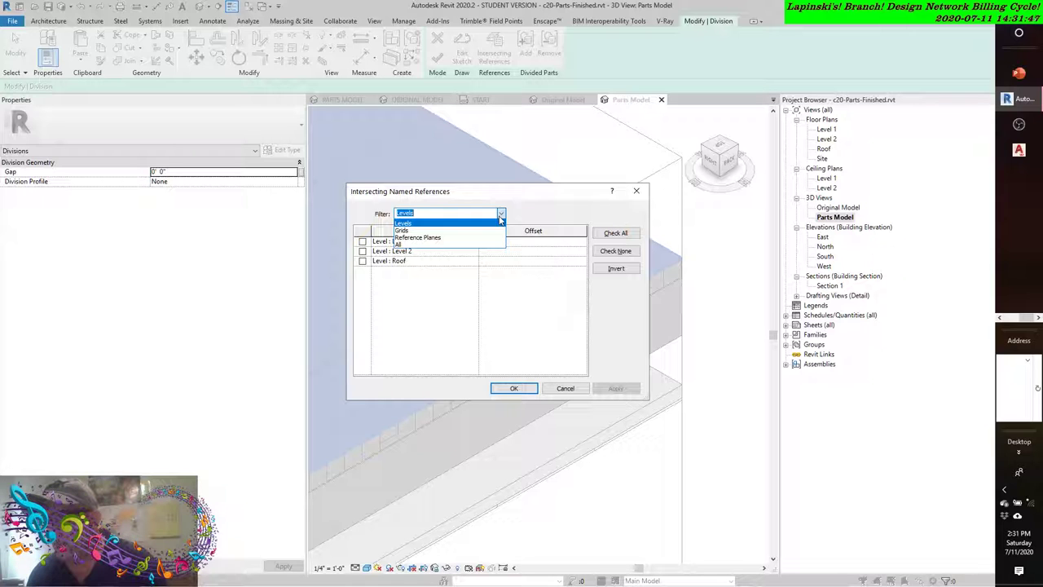
click(449, 244)
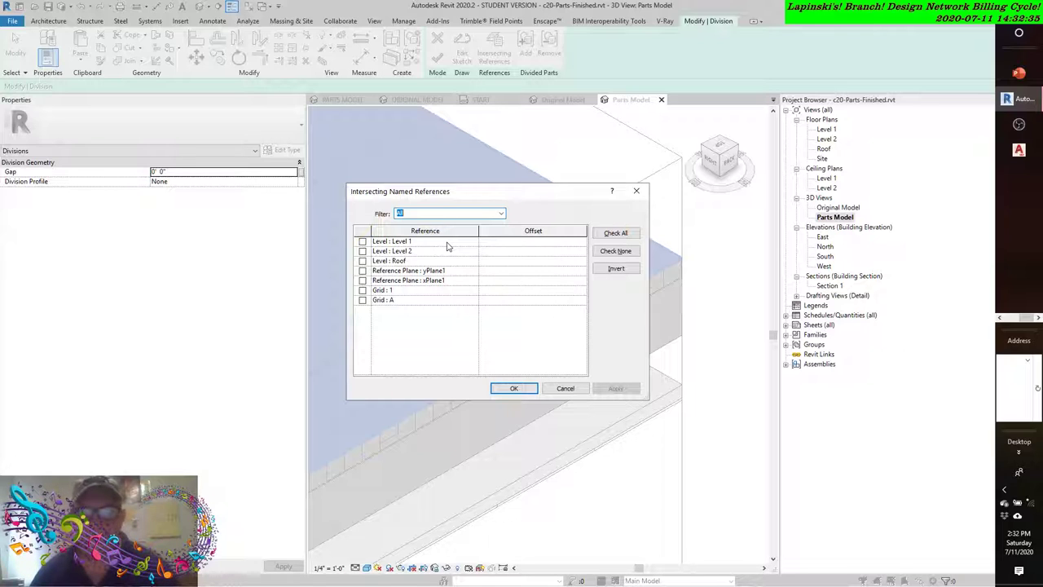
click(363, 271)
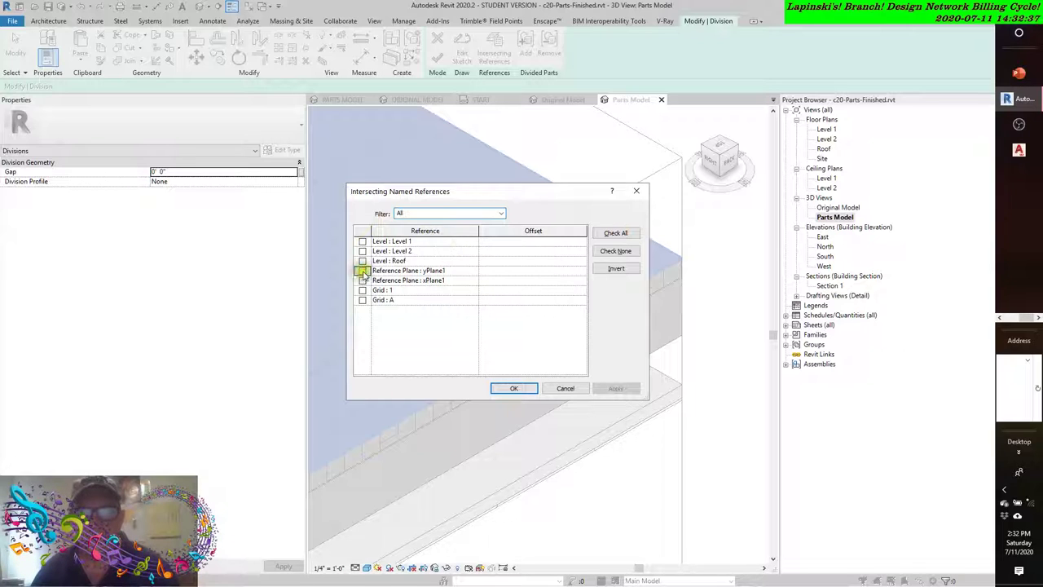
click(362, 281)
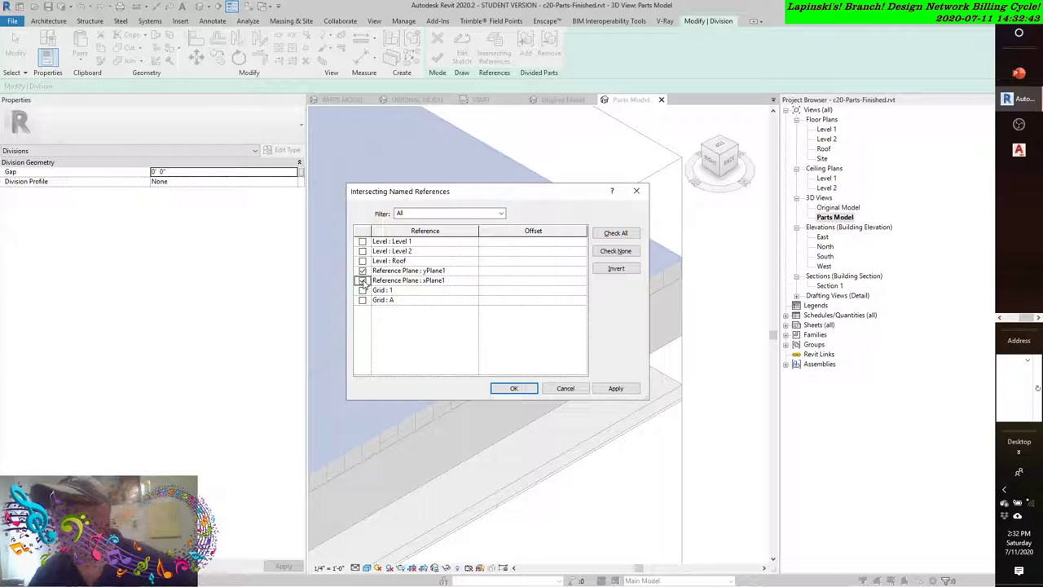
click(362, 280)
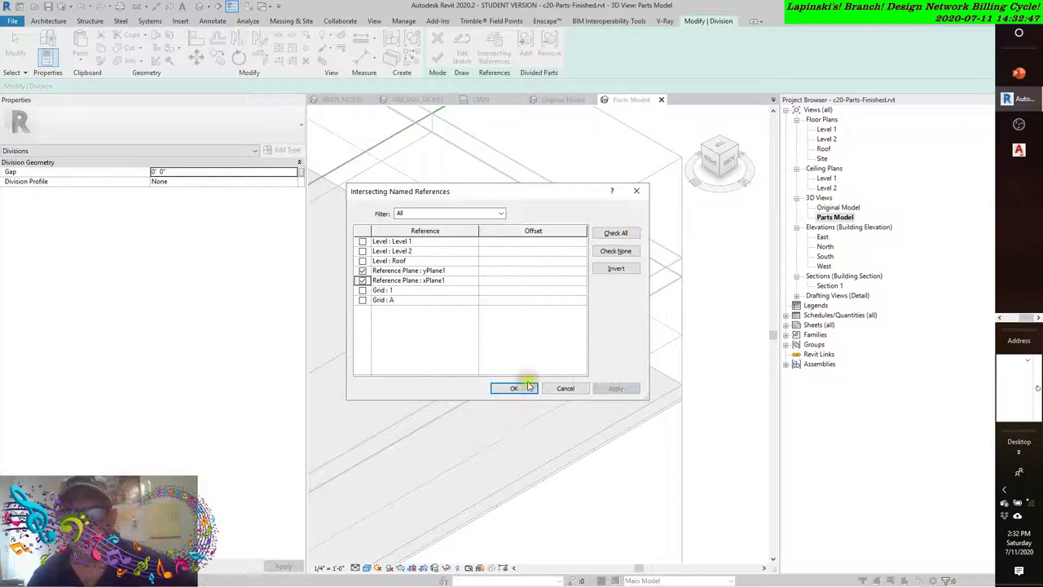
click(526, 389)
Step: Finish the membrane division along the two reference planes and select one of the resulting roof pieces to check it
scroll(520, 395, down, 5)
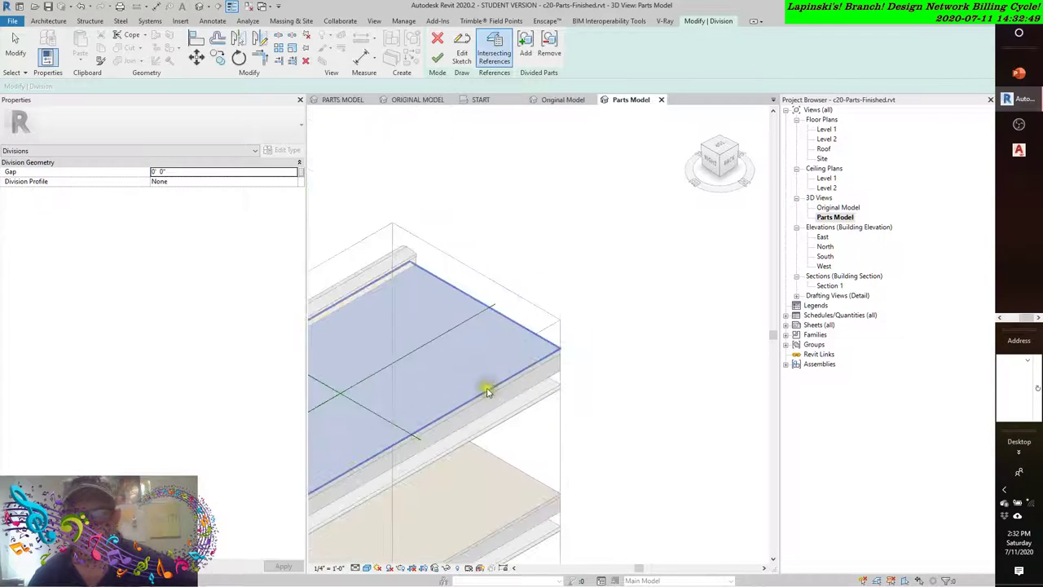
scroll(625, 337, up, 3)
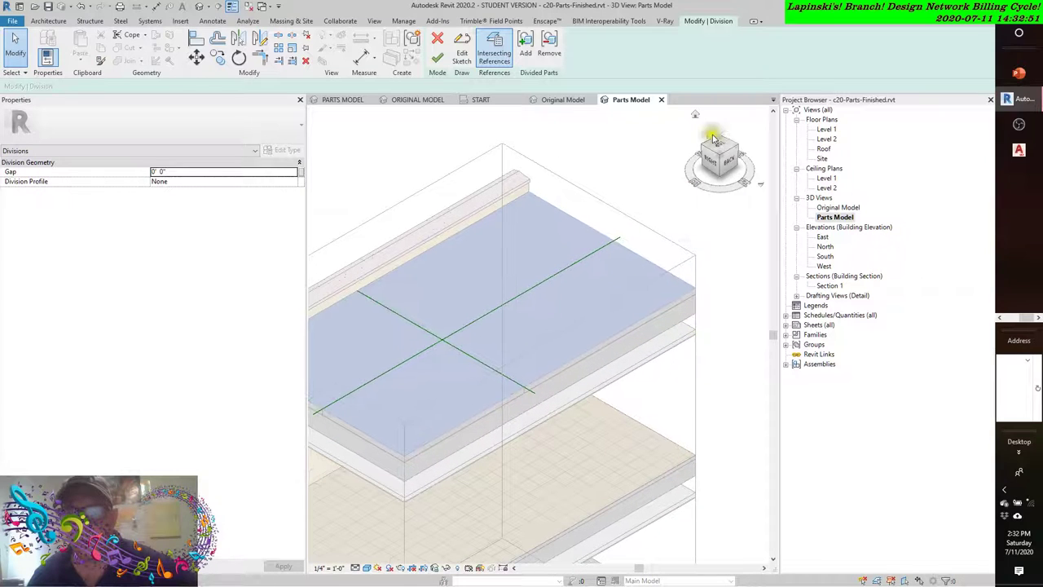
click(720, 151)
click(750, 114)
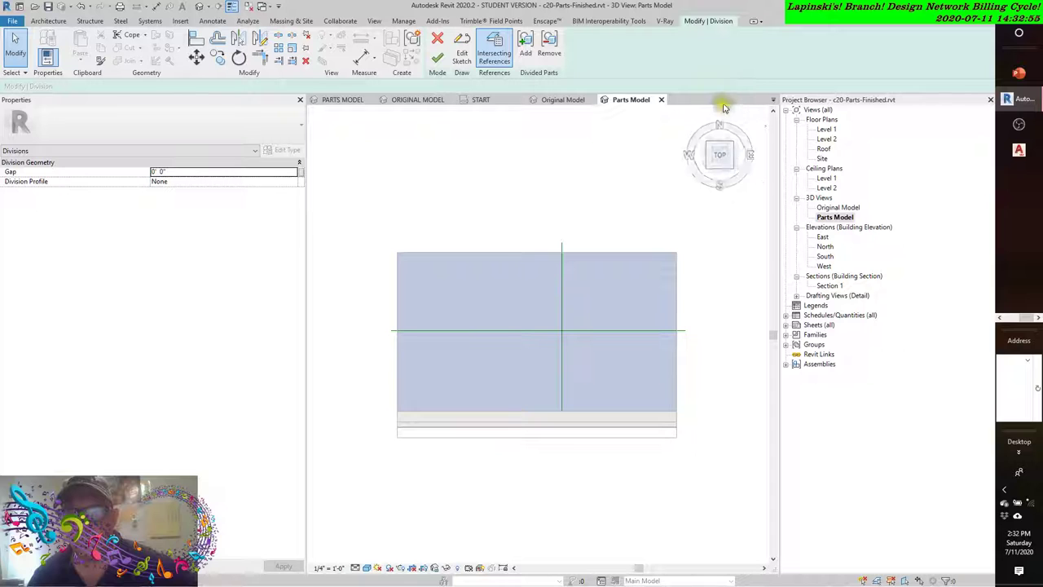
click(695, 114)
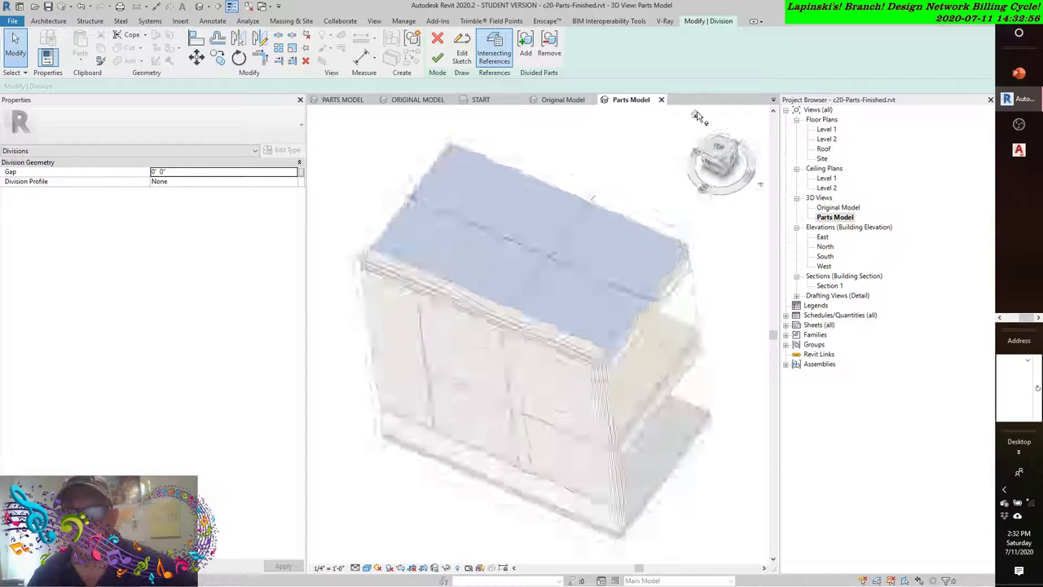
click(741, 152)
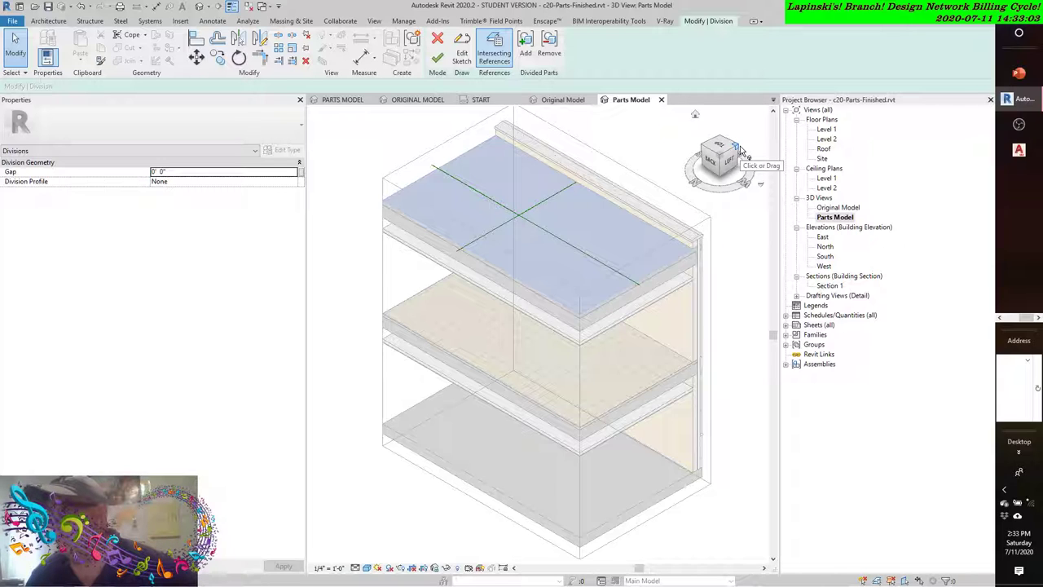
click(438, 58)
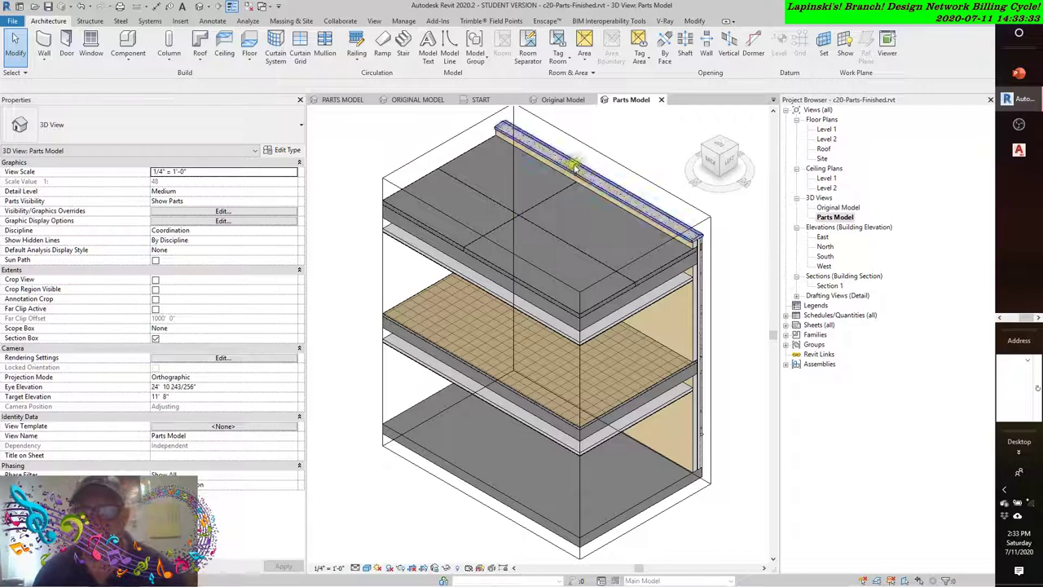
click(541, 229)
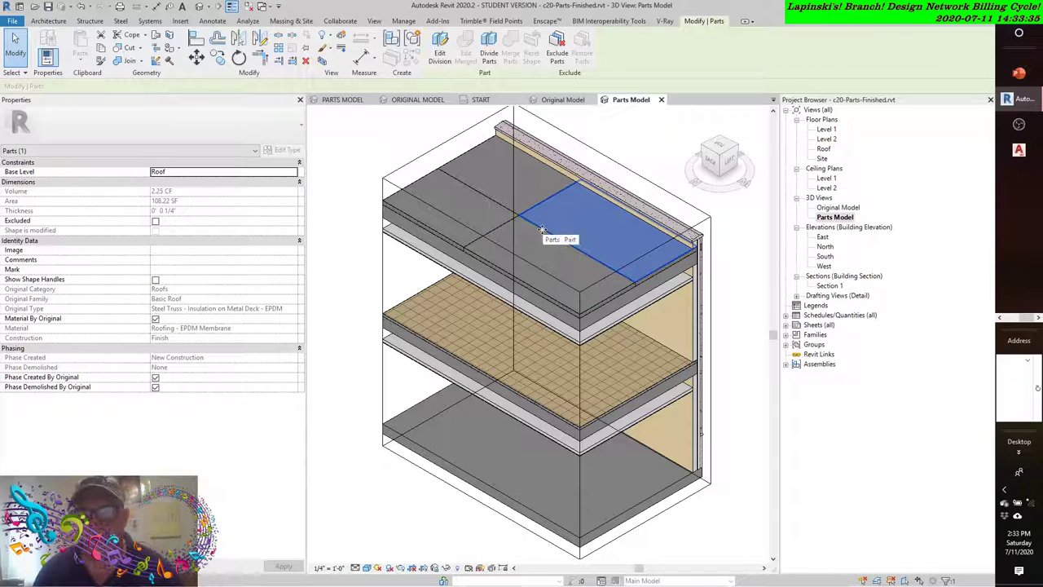
click(495, 195)
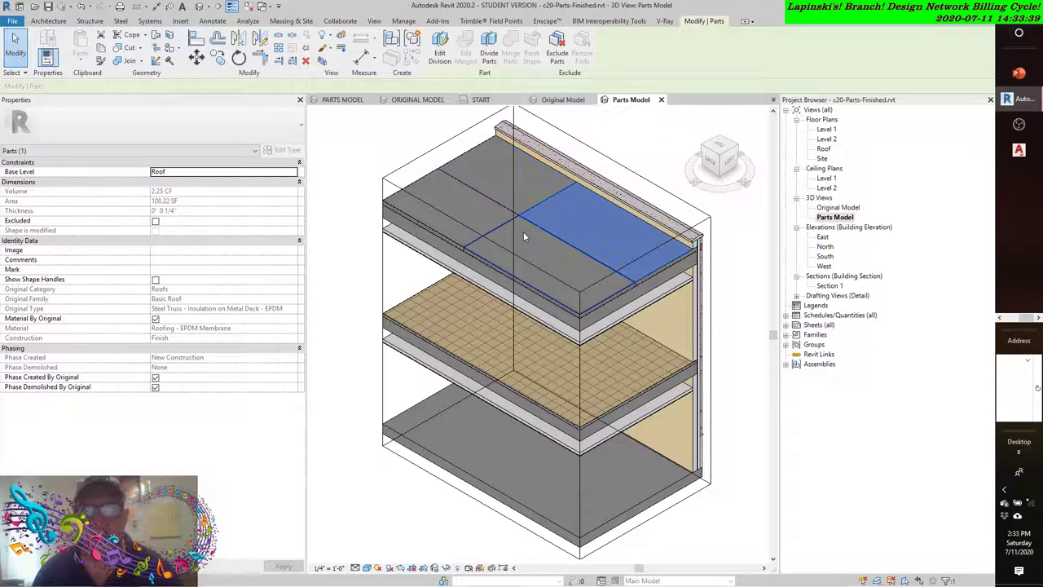
Step: Select the four divided EPDM membrane pieces on the roof one after another to compare their individual volumes and areas
click(462, 190)
click(498, 170)
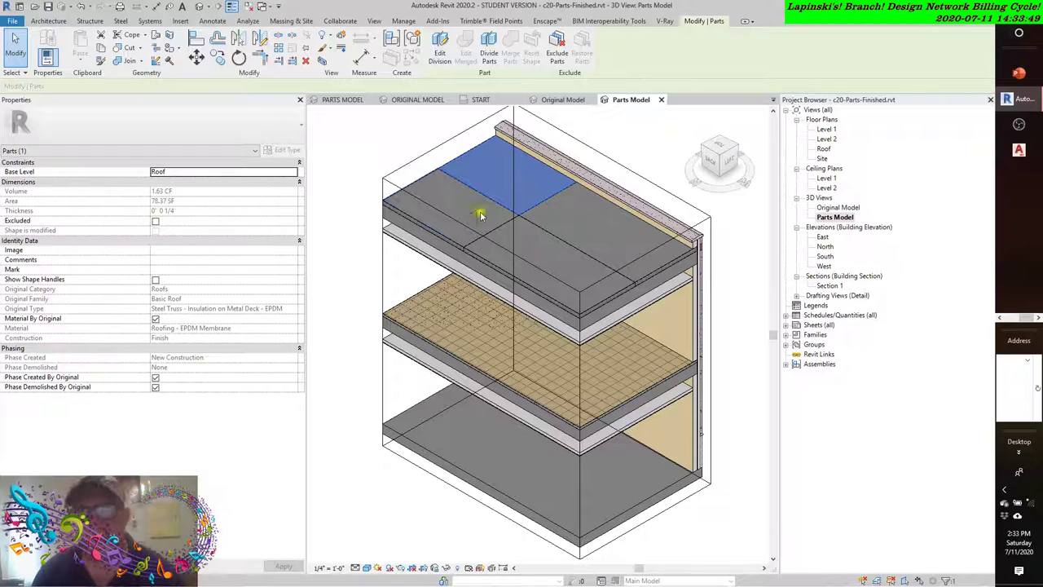
click(589, 223)
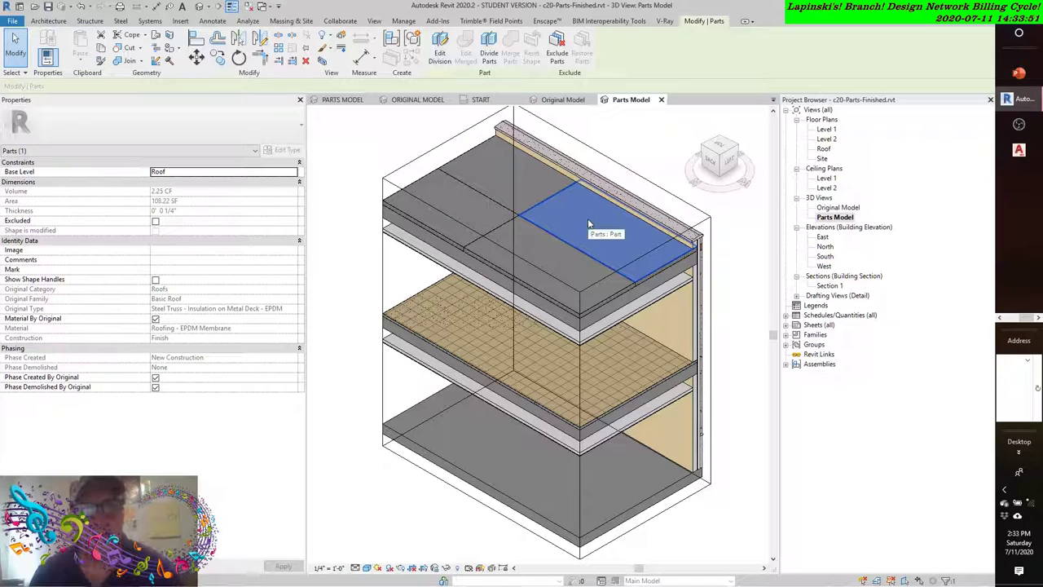
click(545, 261)
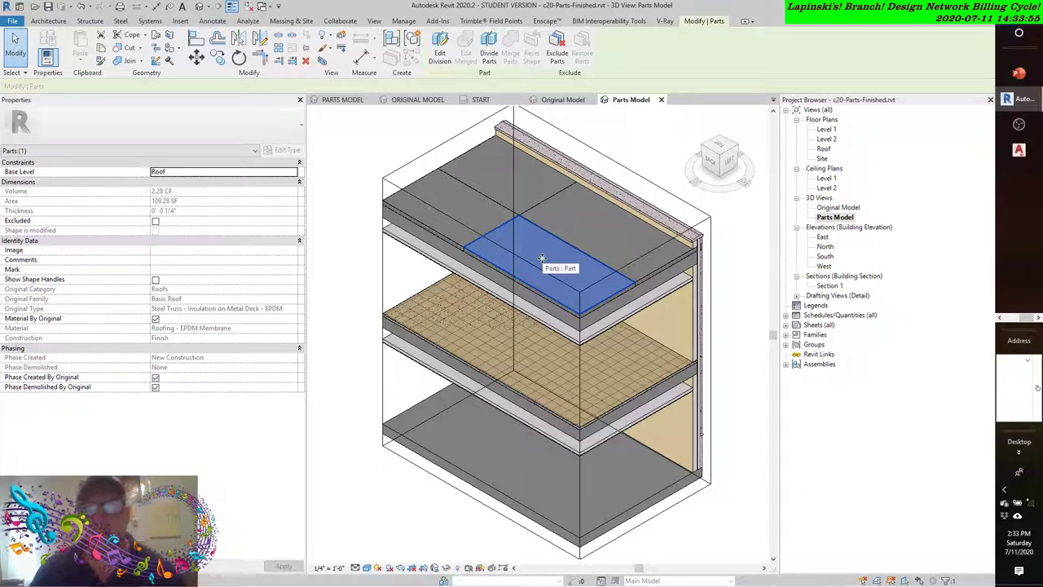
click(471, 211)
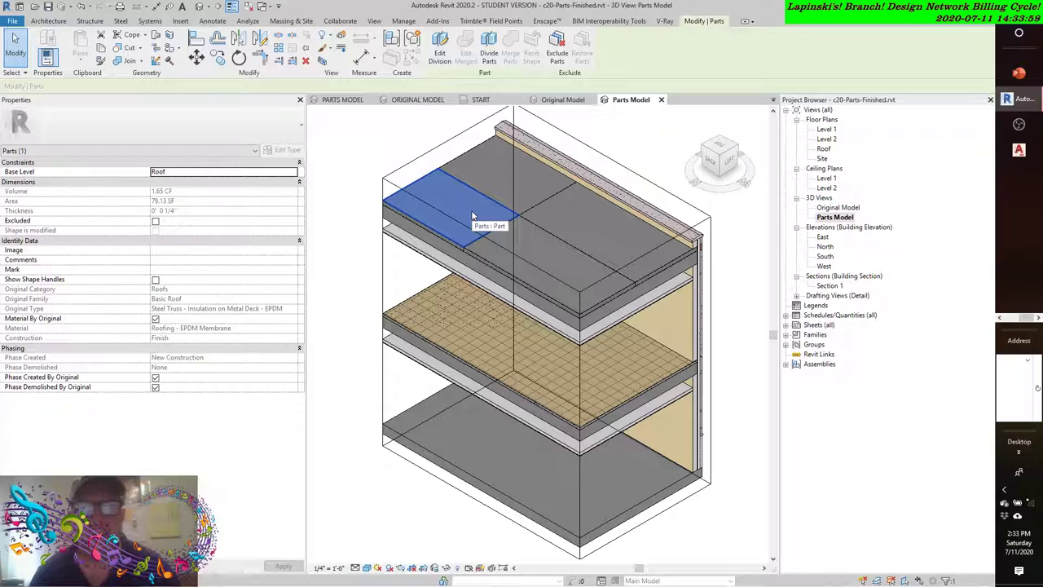
click(582, 214)
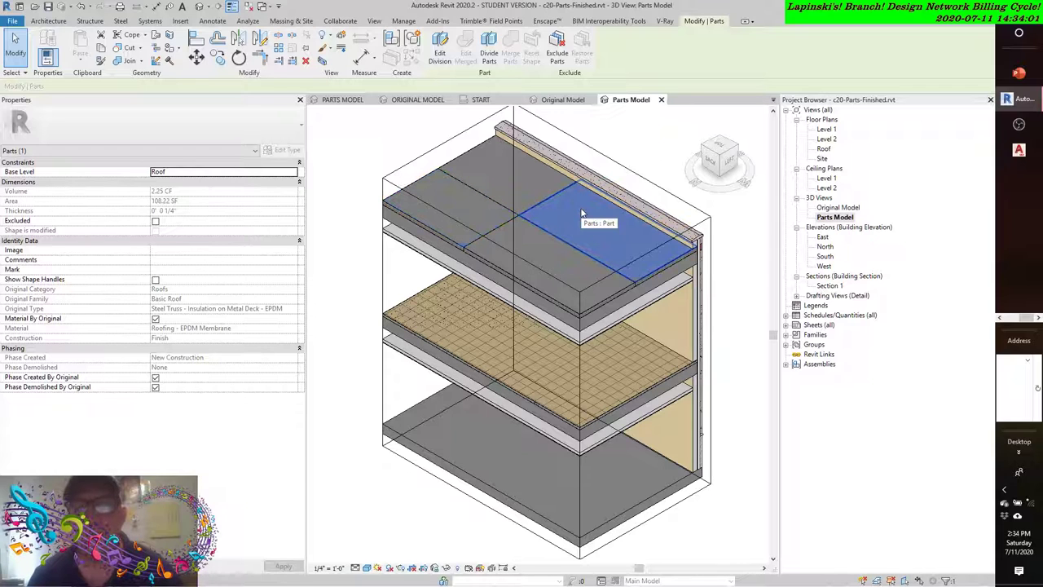
click(540, 179)
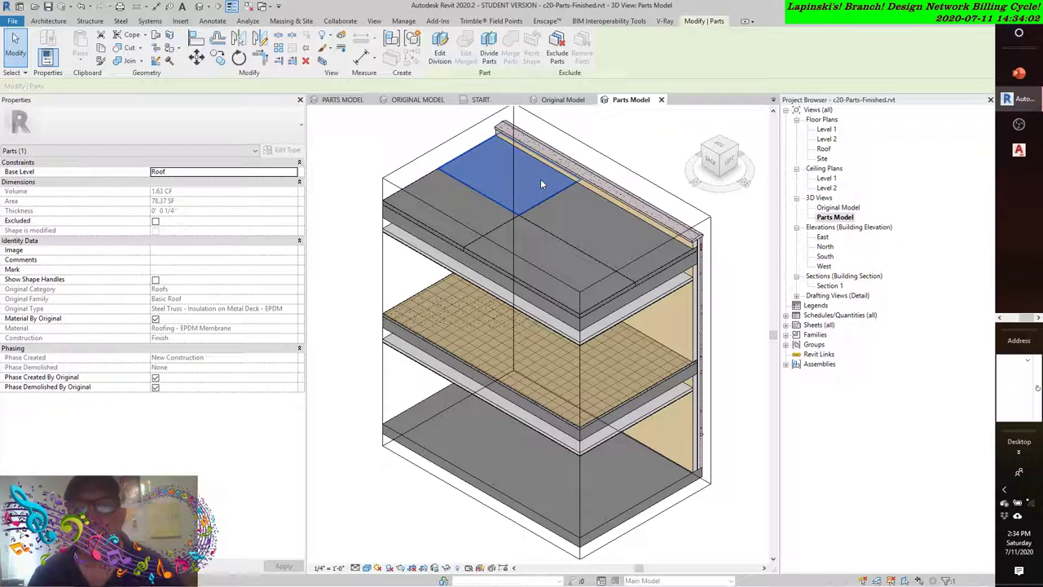
click(460, 212)
click(460, 215)
key(Escape)
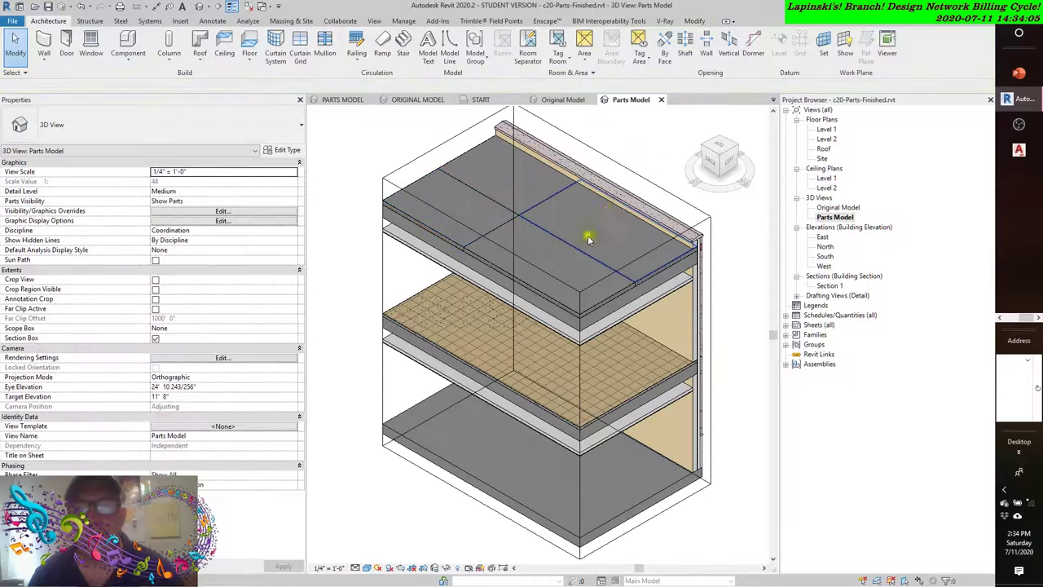
click(550, 254)
click(581, 225)
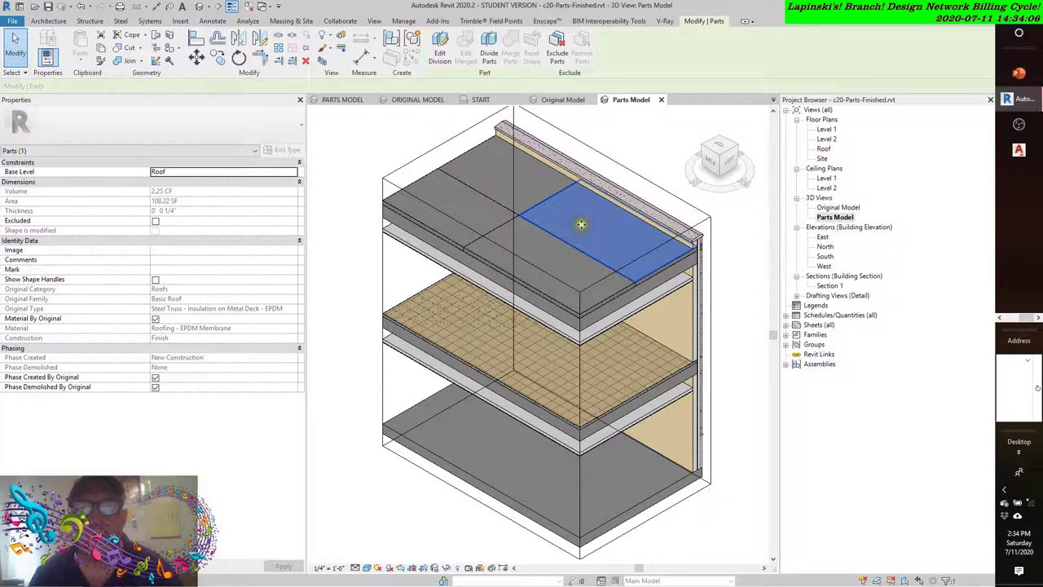
click(491, 175)
click(478, 201)
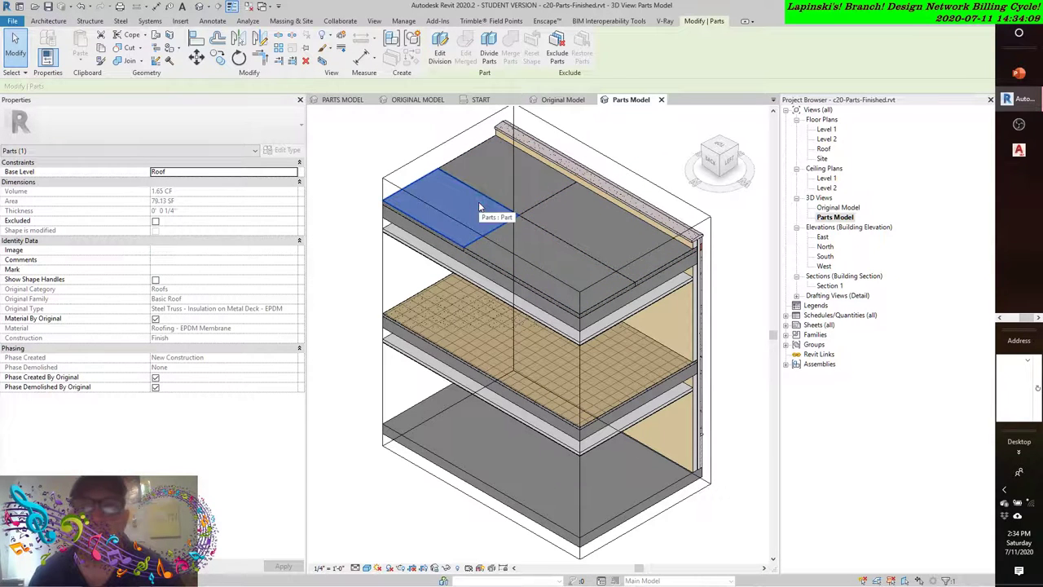
click(551, 224)
click(537, 192)
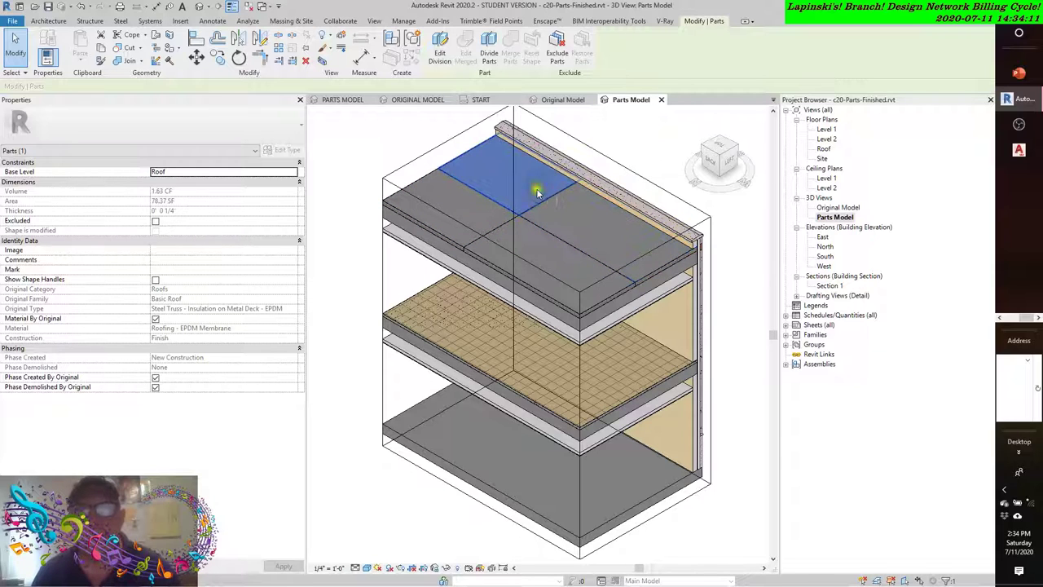
click(549, 239)
click(559, 215)
click(538, 184)
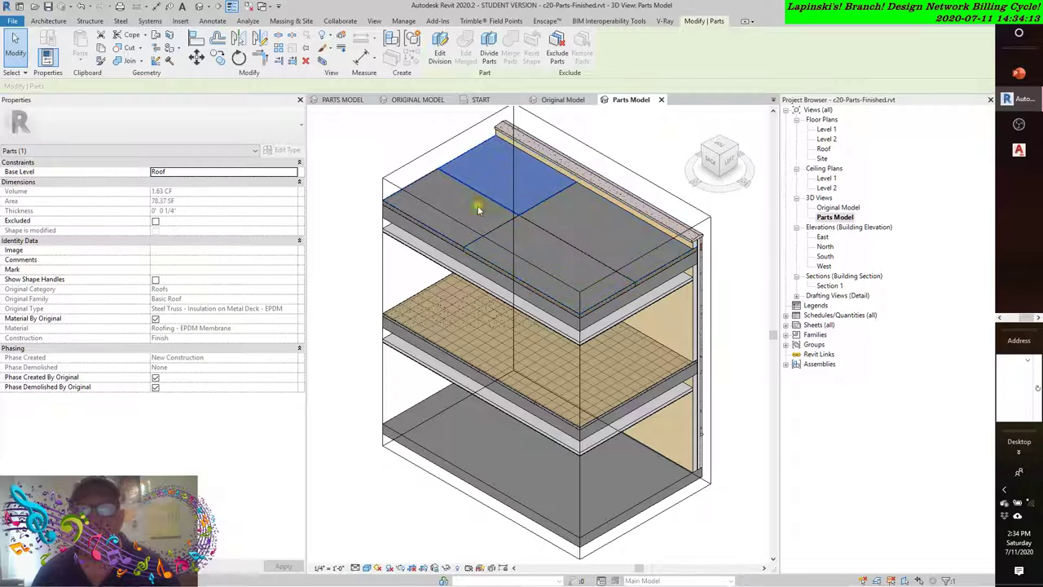
click(580, 228)
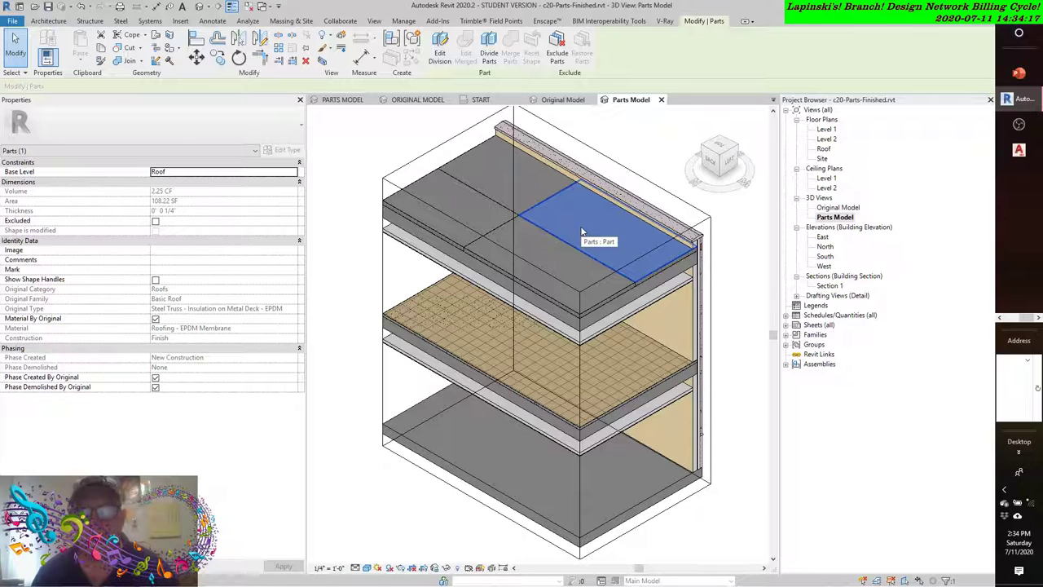
click(551, 246)
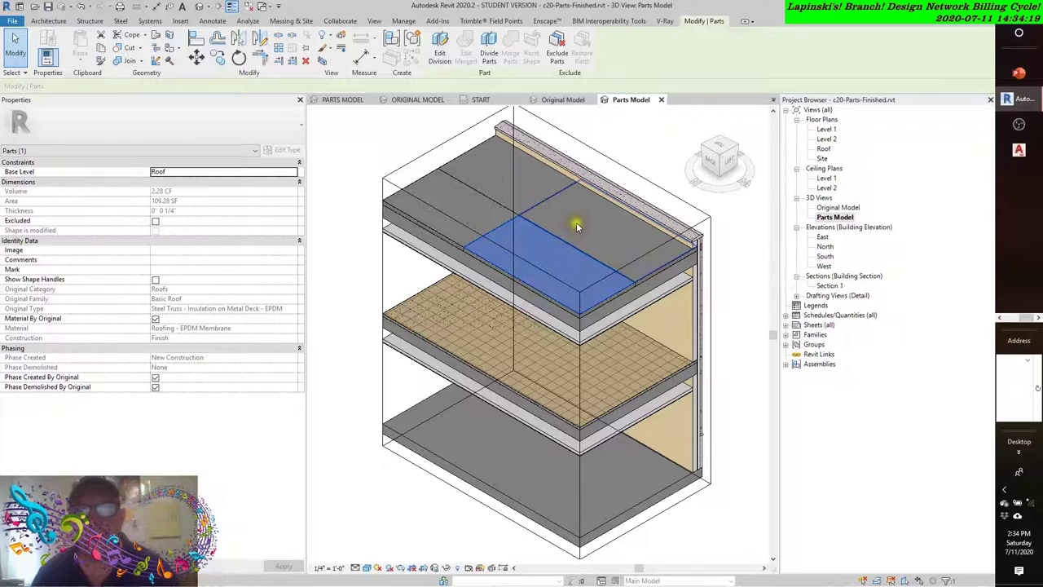
click(571, 222)
click(534, 183)
click(455, 203)
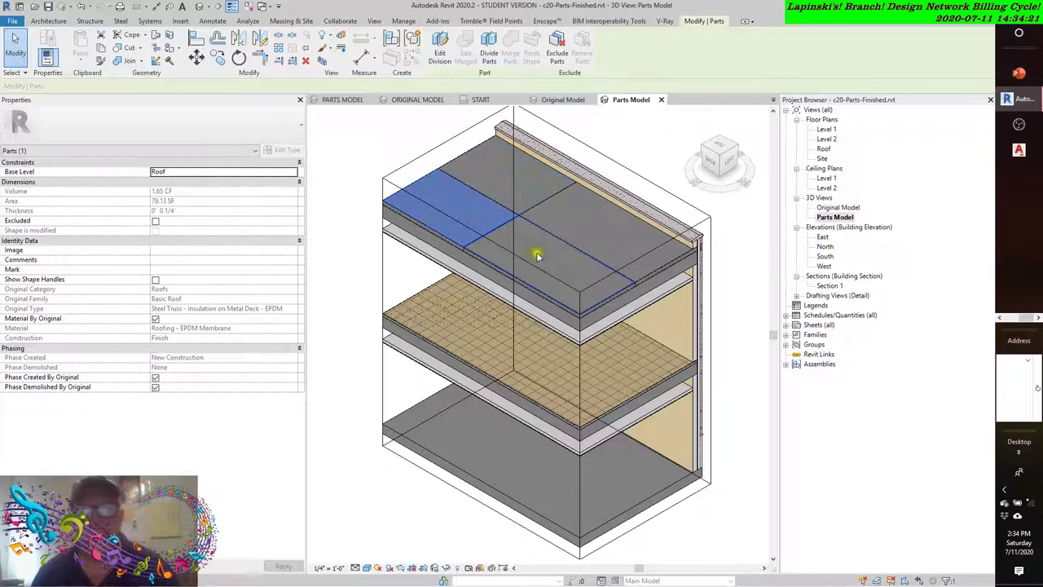
click(535, 252)
click(568, 223)
click(516, 200)
click(489, 202)
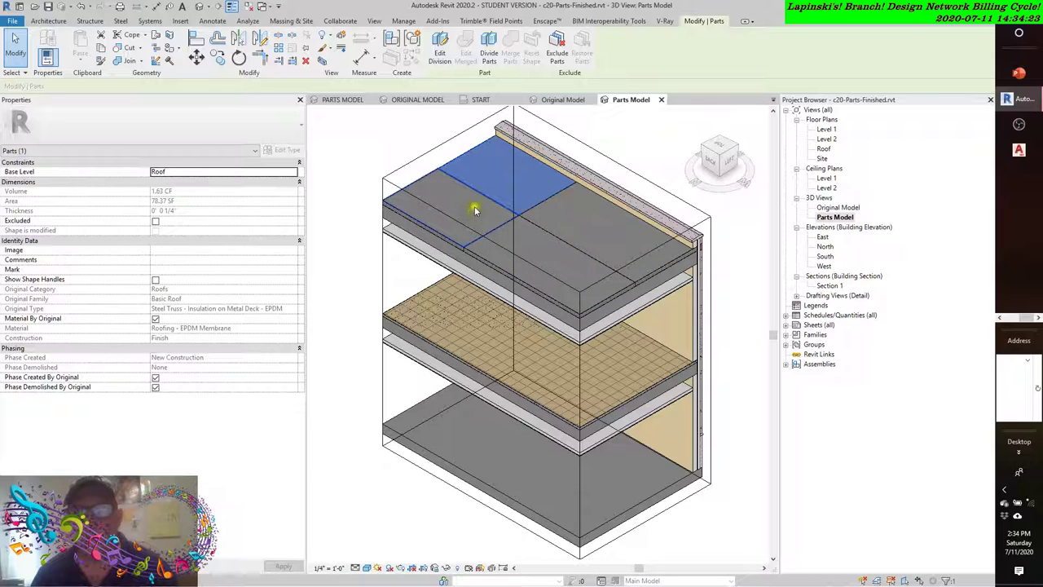
click(568, 255)
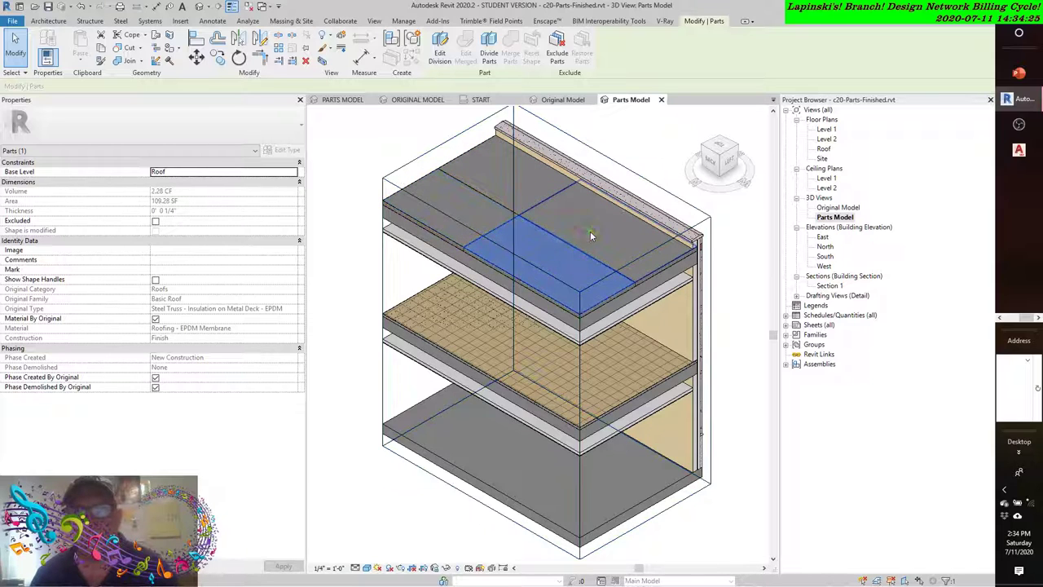
click(590, 231)
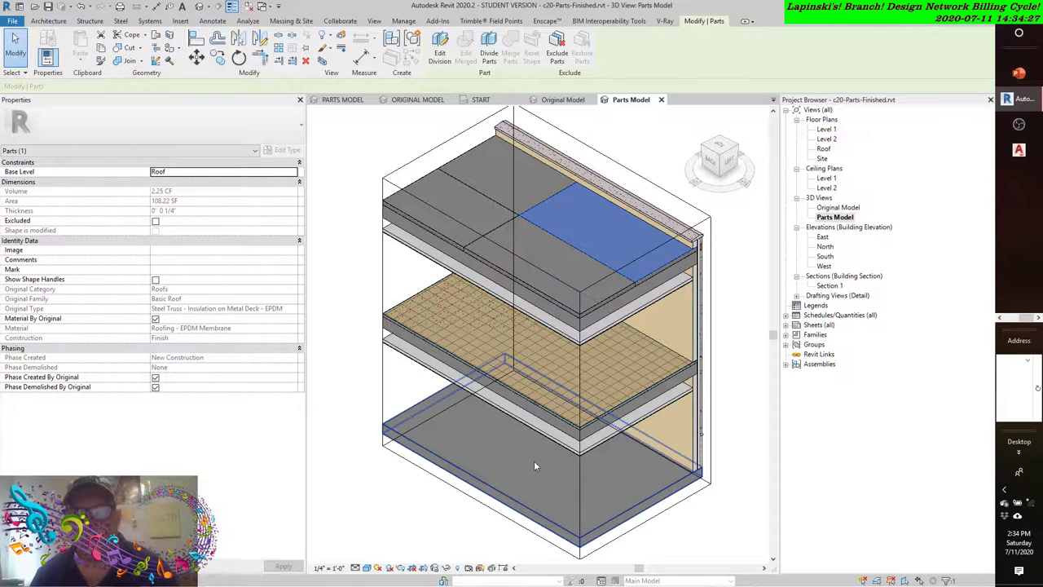
Step: Open the Level 1 floor plan and inspect the two reference planes, yPlane1 and xPlane1, that divide the roof membrane
double_click(826, 130)
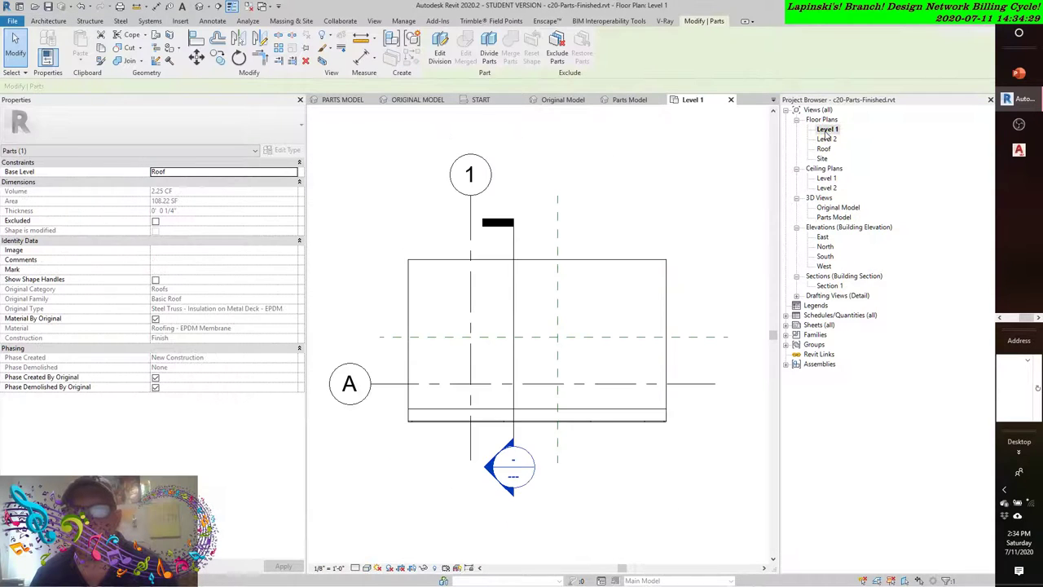
click(570, 302)
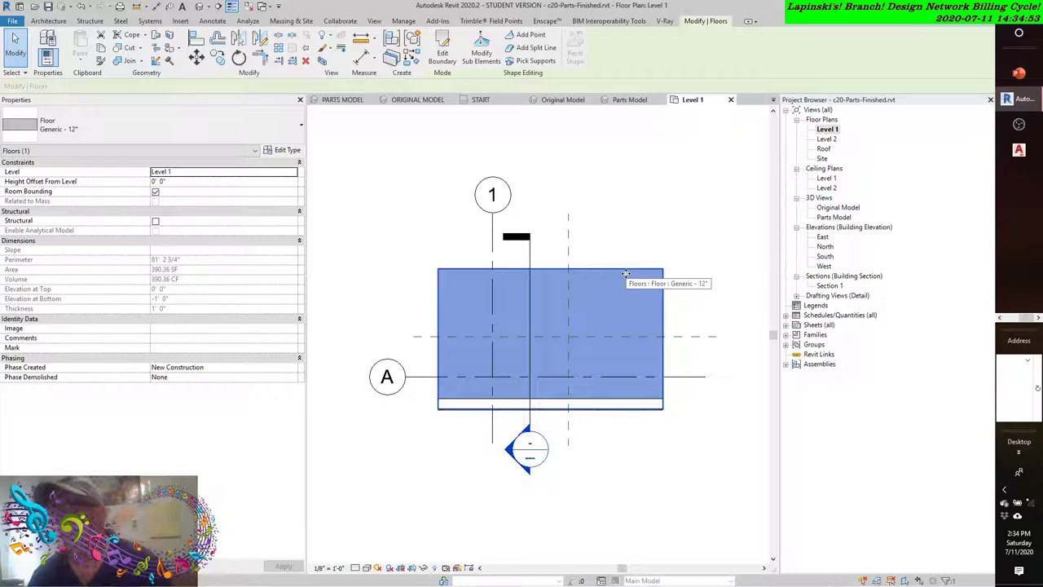
key(Escape)
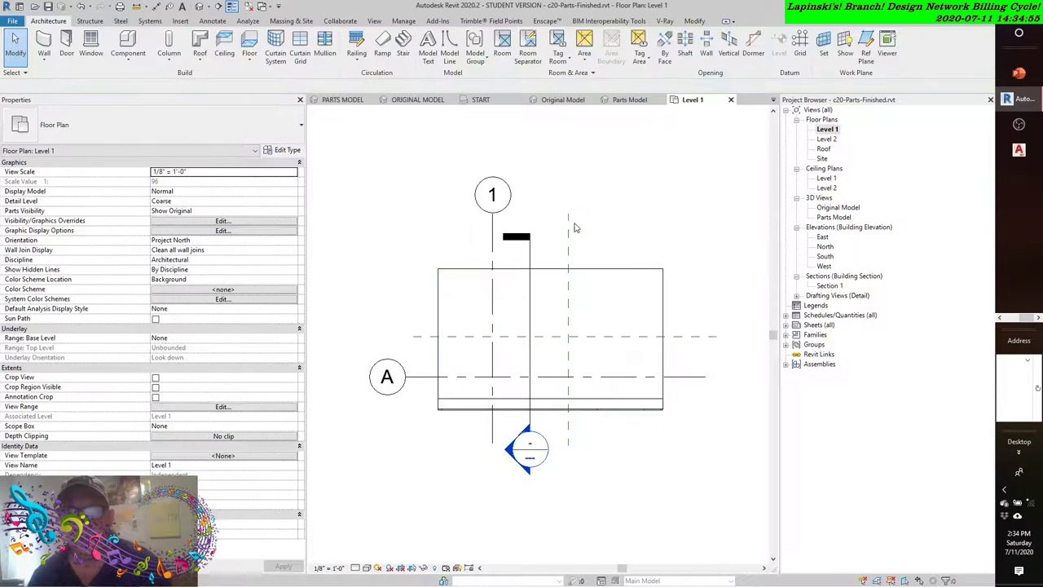
click(571, 230)
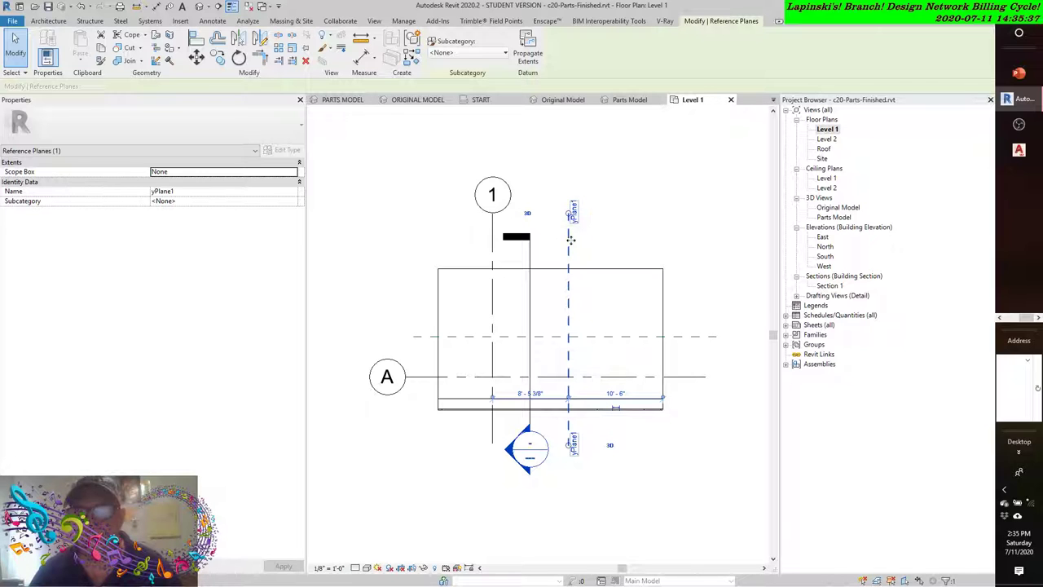
click(690, 227)
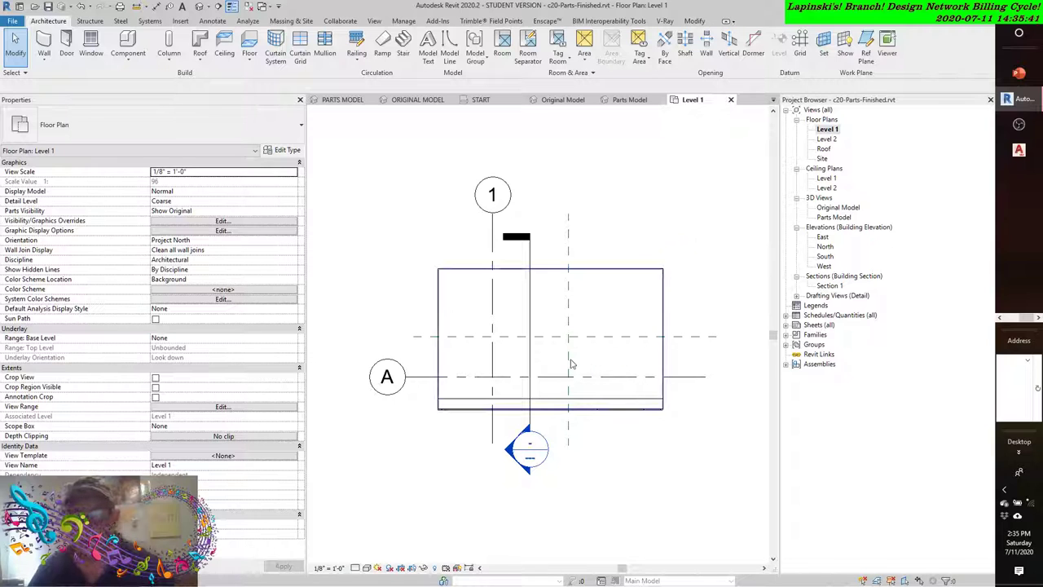
click(555, 337)
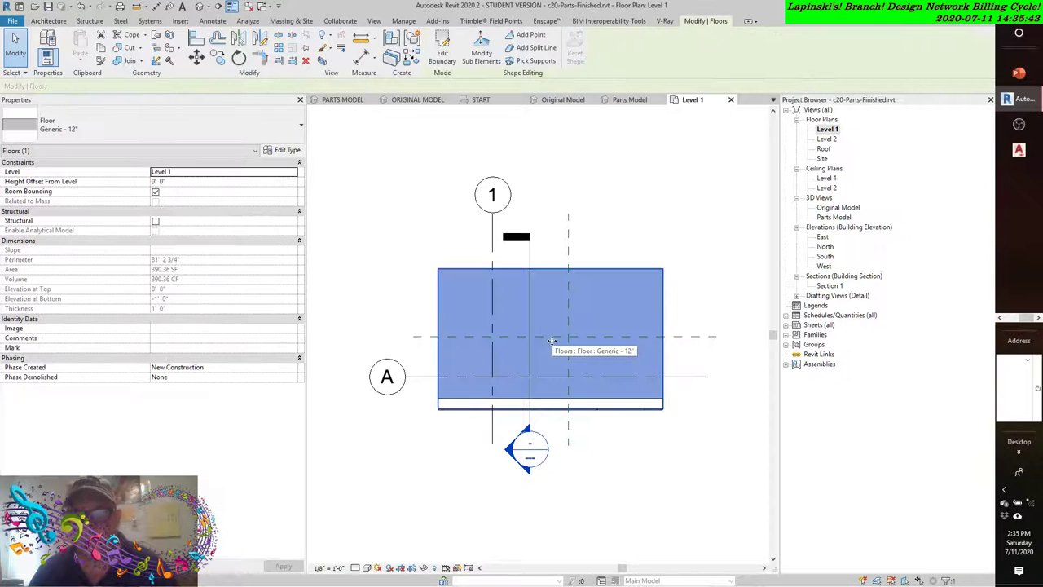
key(Tab)
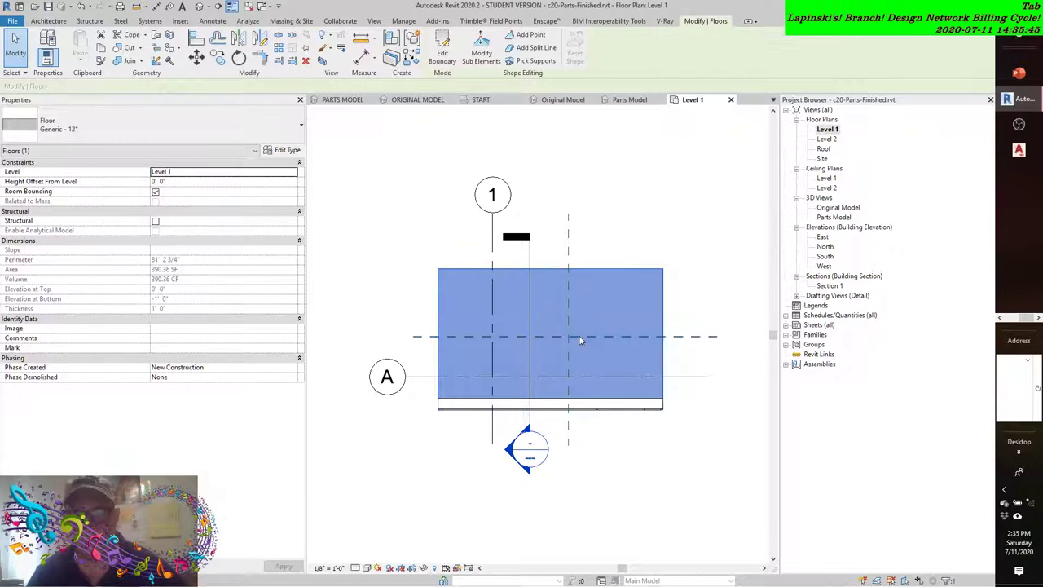
click(578, 335)
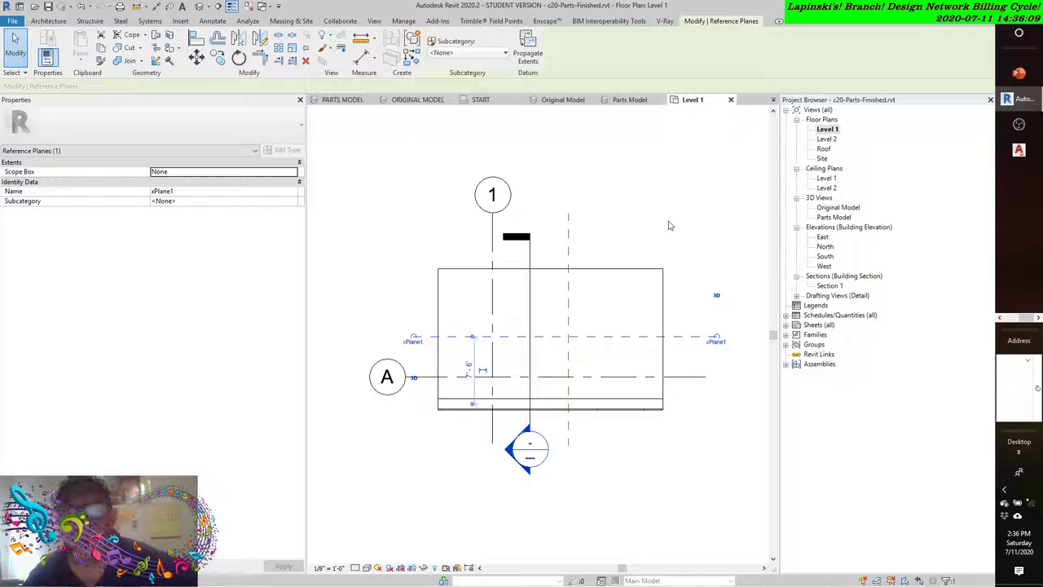
Step: Nudge reference plane yPlane1 away from grid 1 and fine-tune its position to 2'-6" from the floor's east edge
click(569, 246)
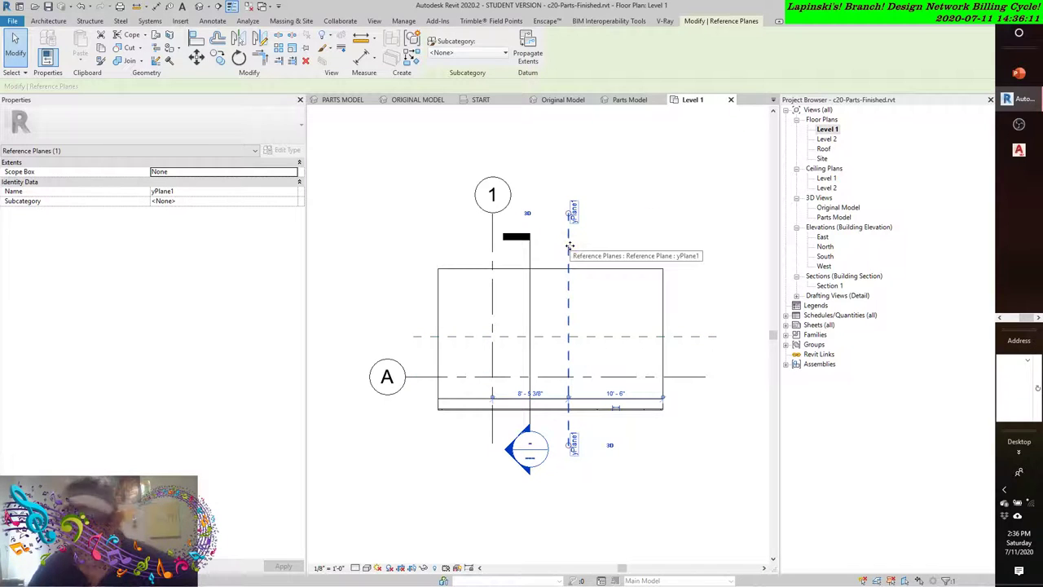
key(Right)
key(Right)
key(Right)
key(Right)
key(Right)
key(Right)
key(Right)
key(Right)
key(Right)
key(Right)
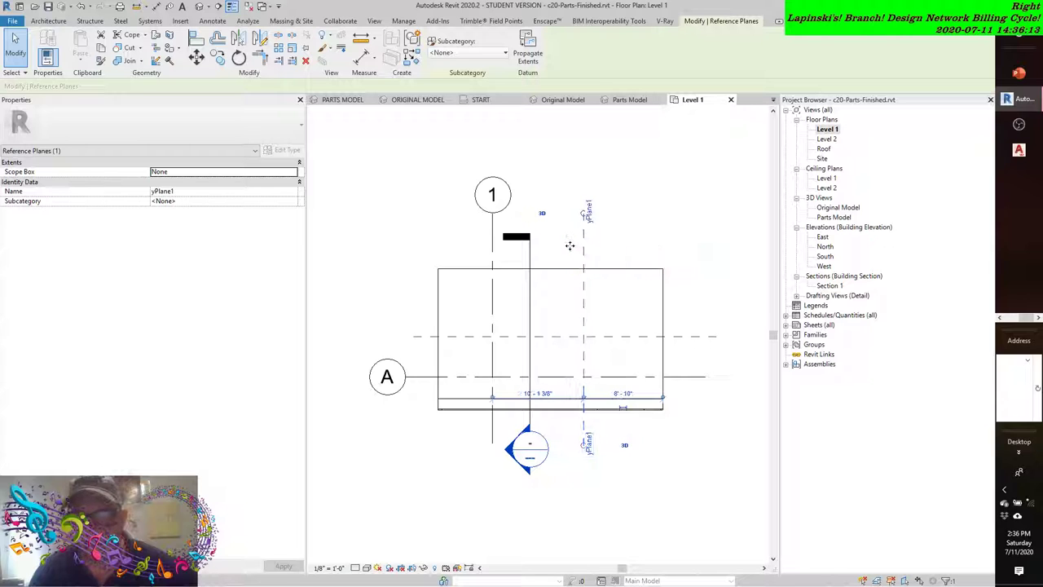
key(Right)
key(Right)
key(Right)
key(Right)
key(Right)
key(Right)
key(Right)
key(Right)
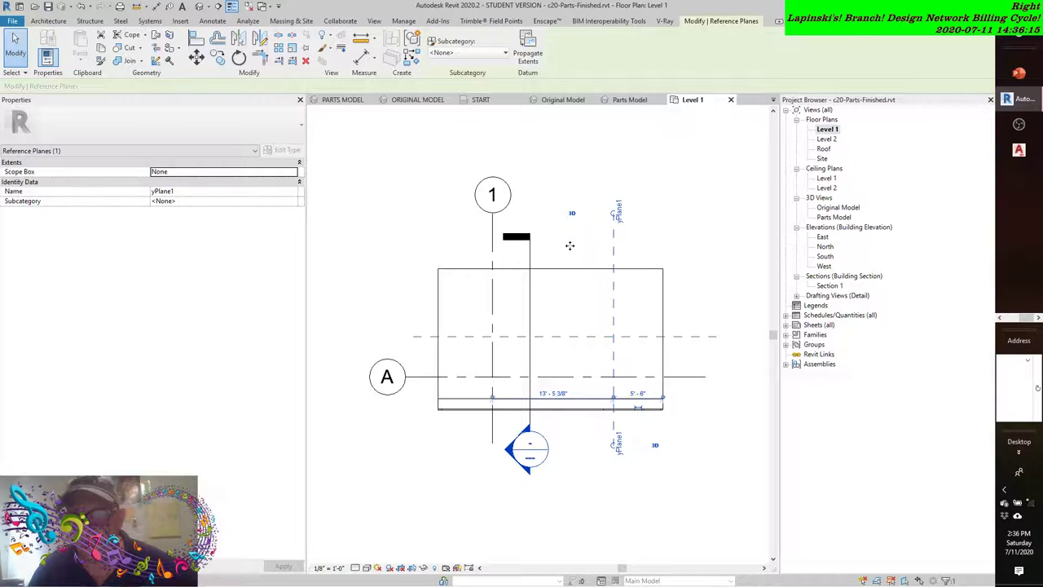
key(Right)
key(Right)
key(Right)
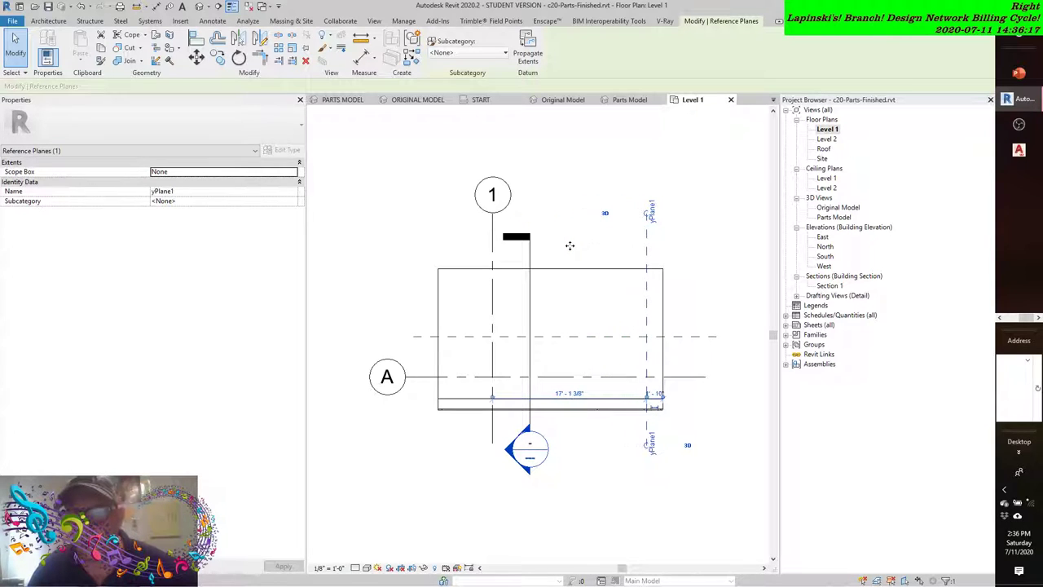
key(Left)
key(Left)
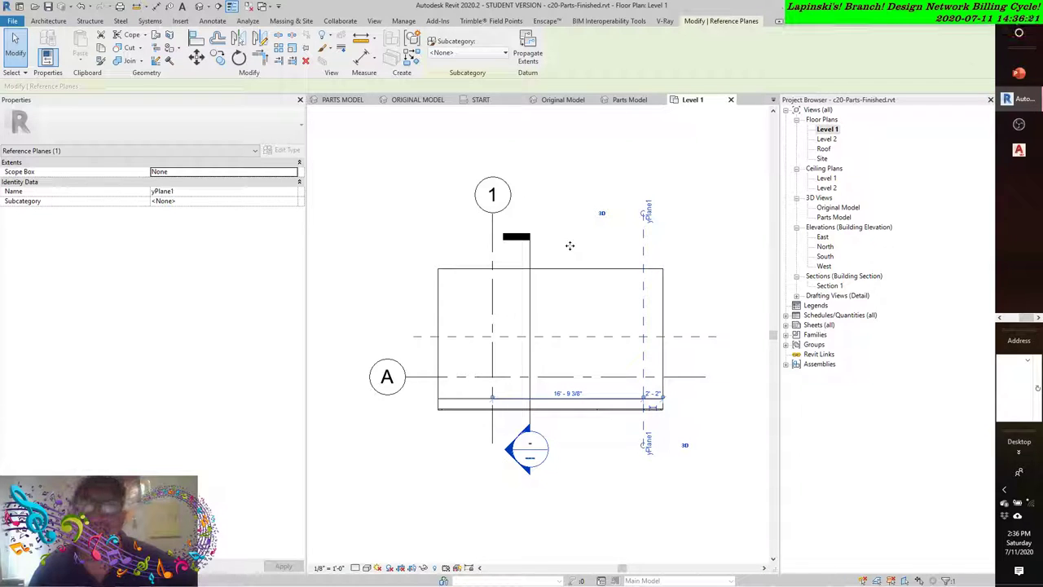
key(Left)
key(Left)
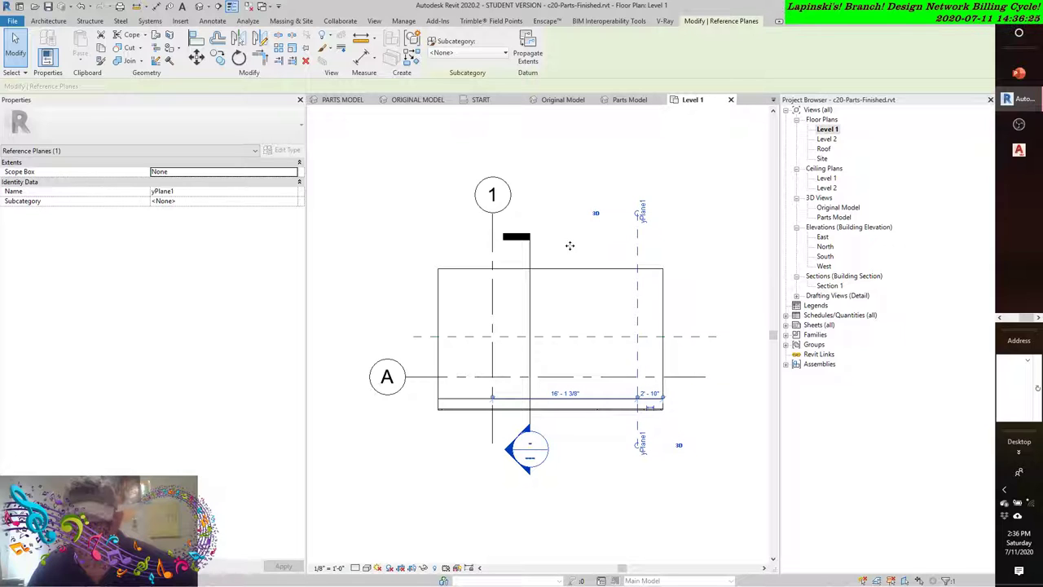
key(Left)
key(Left)
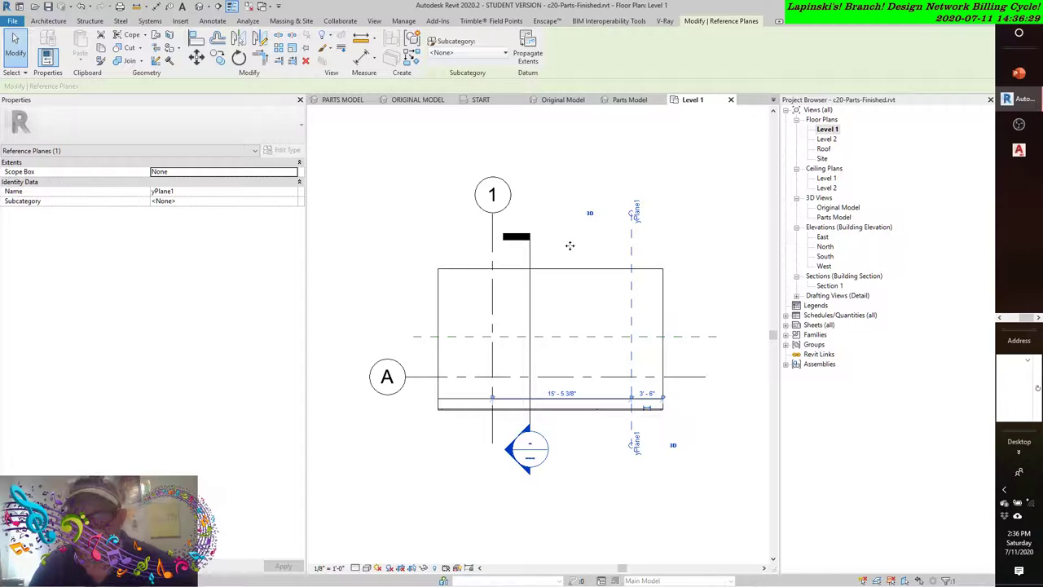
key(Right)
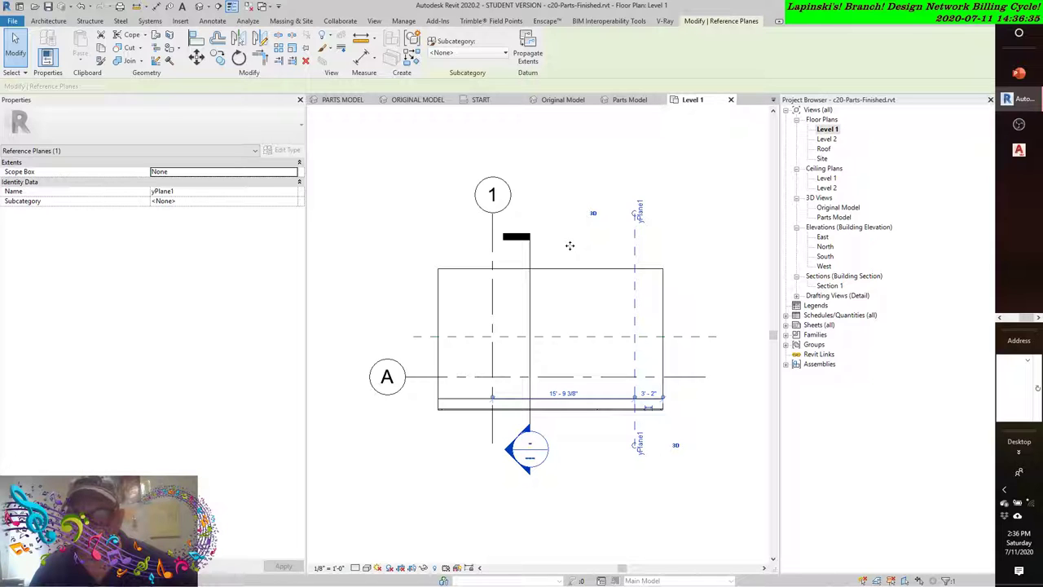
key(Right)
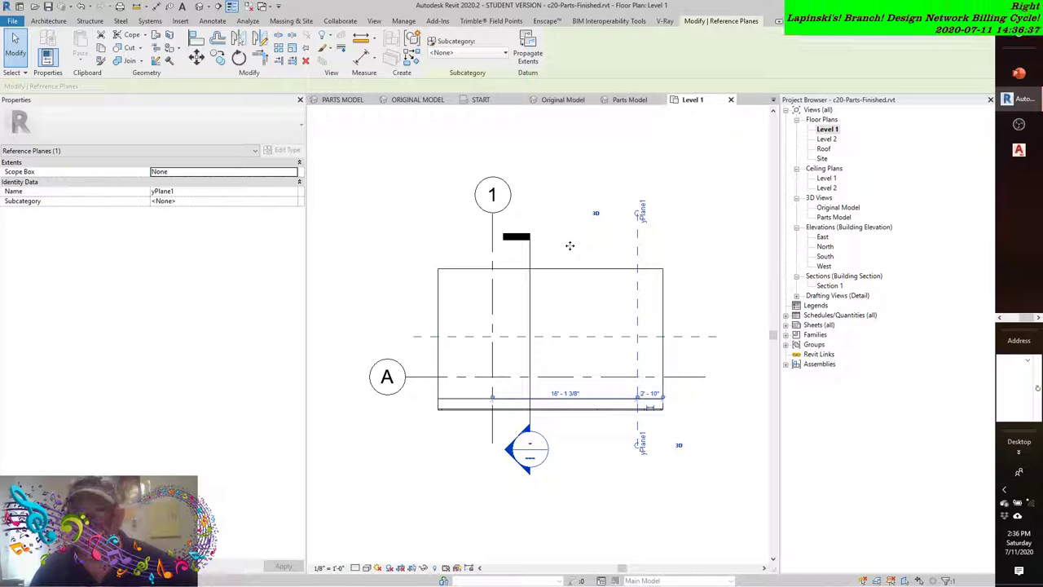
key(Right)
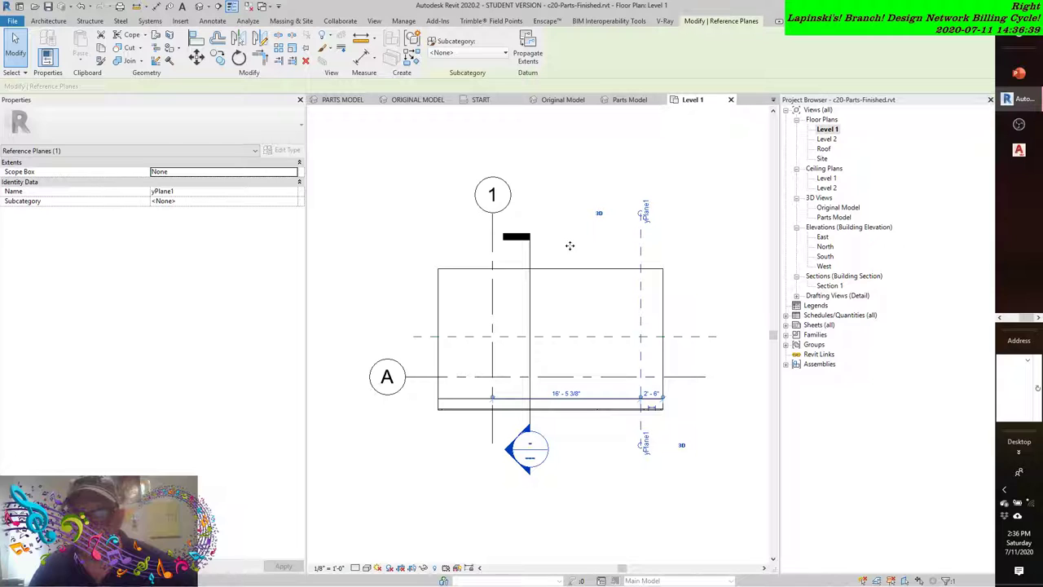
Step: Nudge reference plane yPlane1 to 17'-1 3/8" from grid 1 and select the narrow corner piece of the roof membrane in the Parts Model view
key(Right)
key(Right)
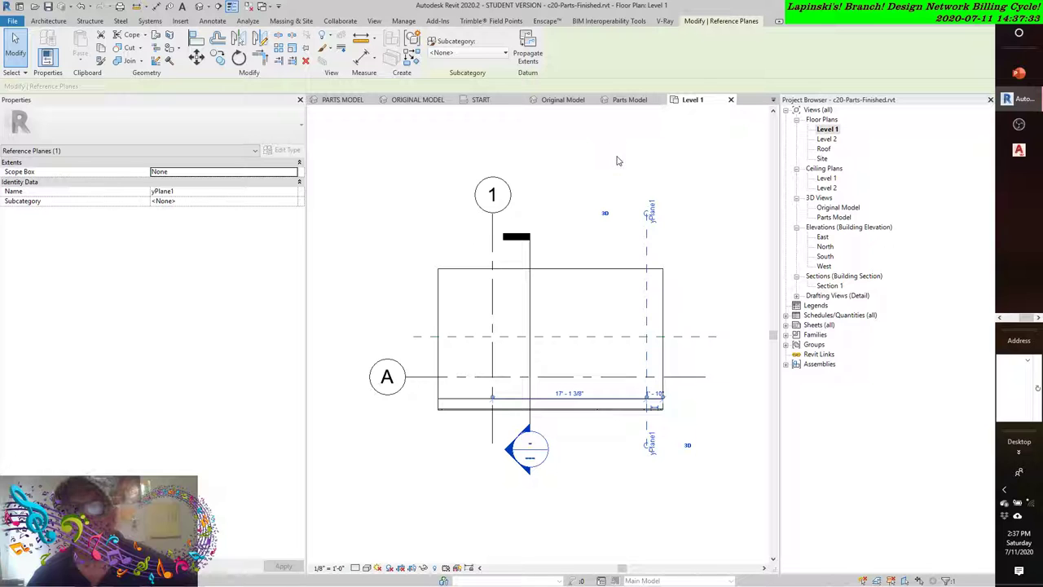
click(617, 99)
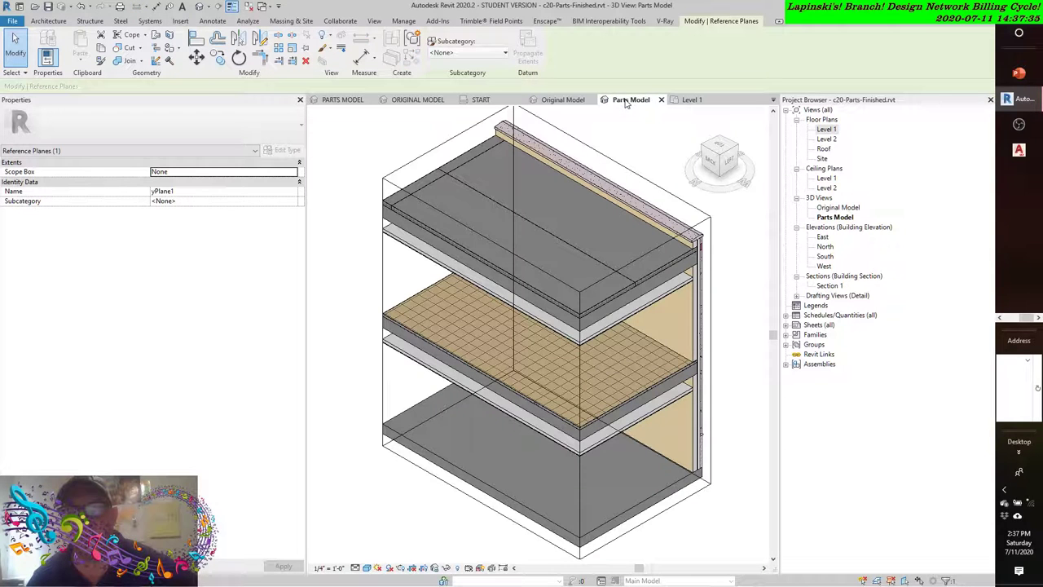
click(419, 182)
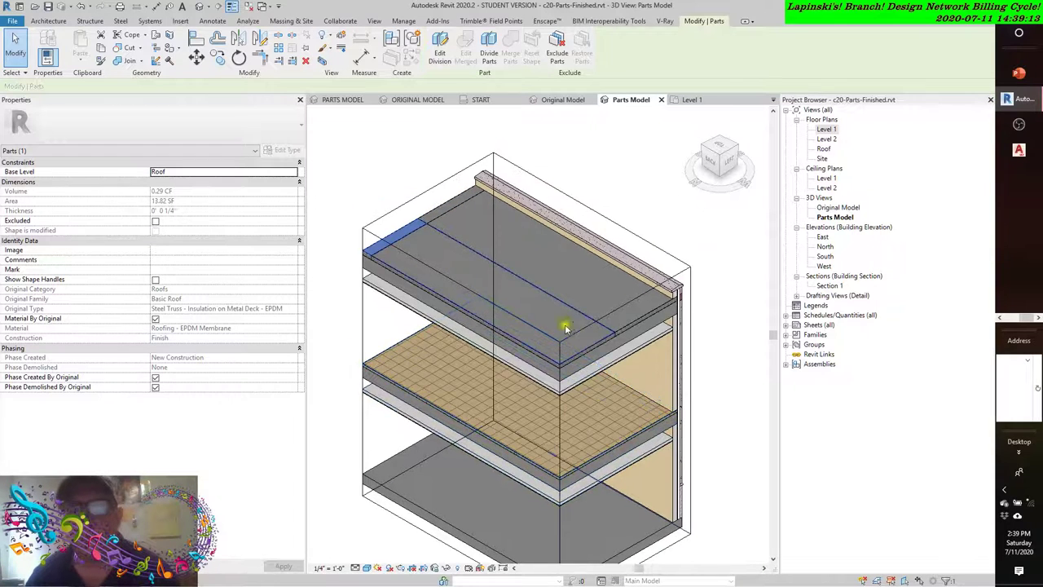
scroll(569, 325, down, 1)
middle_drag(569, 324, 575, 297)
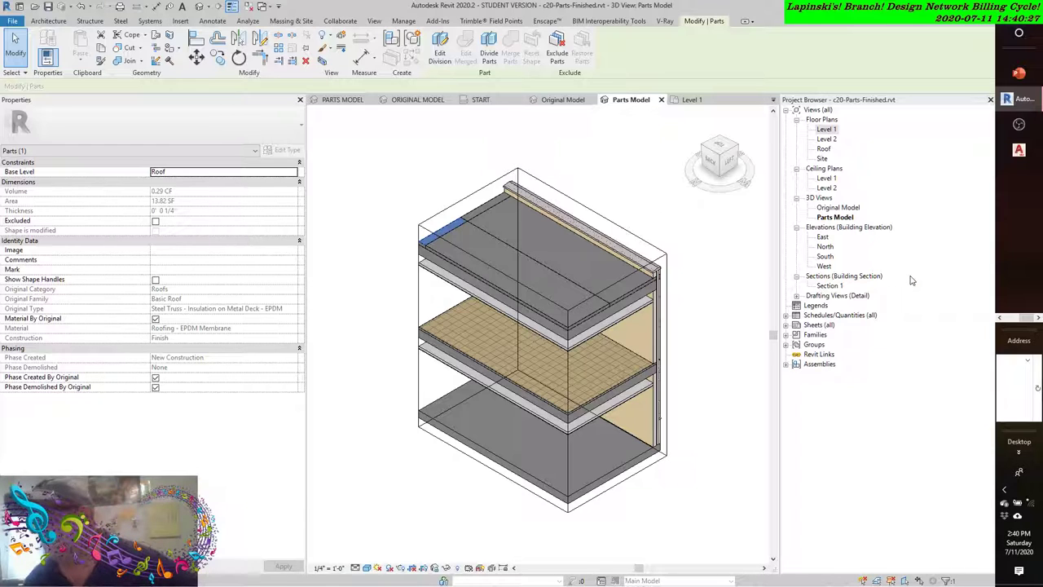
Step: Open the Level 1 ceiling plan and select the gypsum ceiling parts on each side of the diagonal division to compare their properties
click(828, 131)
double_click(826, 178)
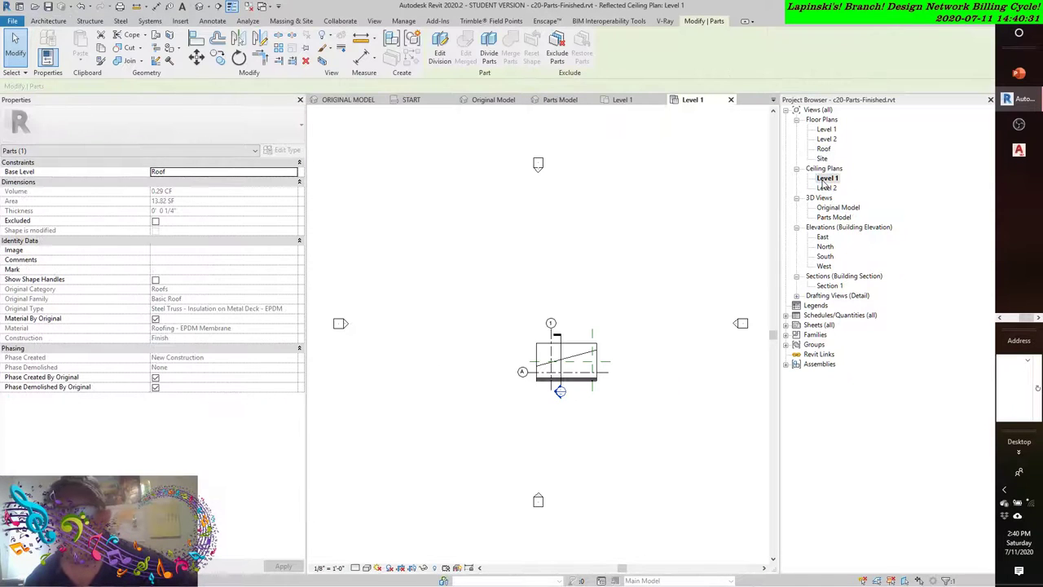
scroll(602, 324, up, 5)
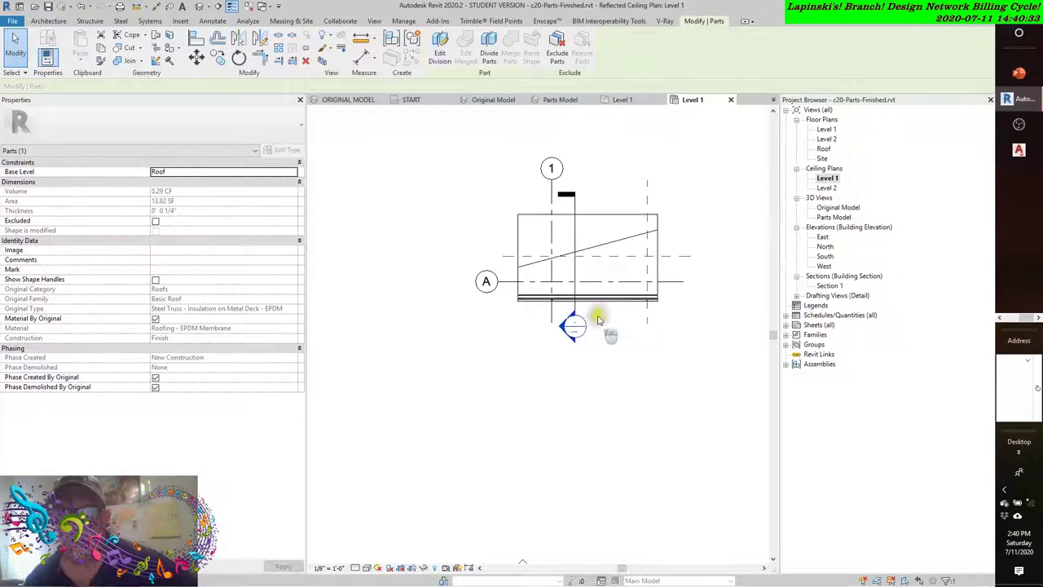
middle_drag(604, 320, 596, 358)
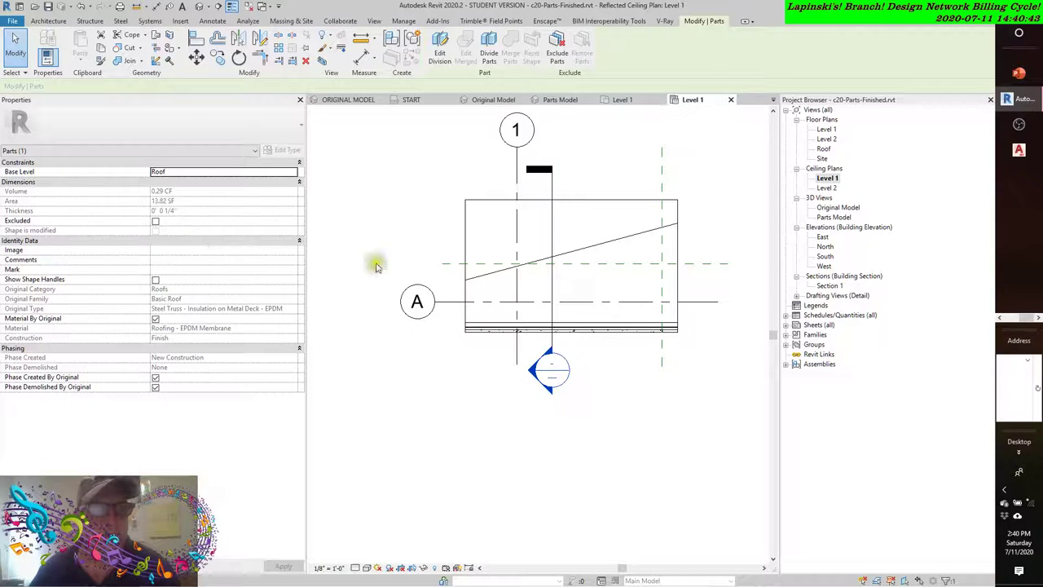
click(382, 199)
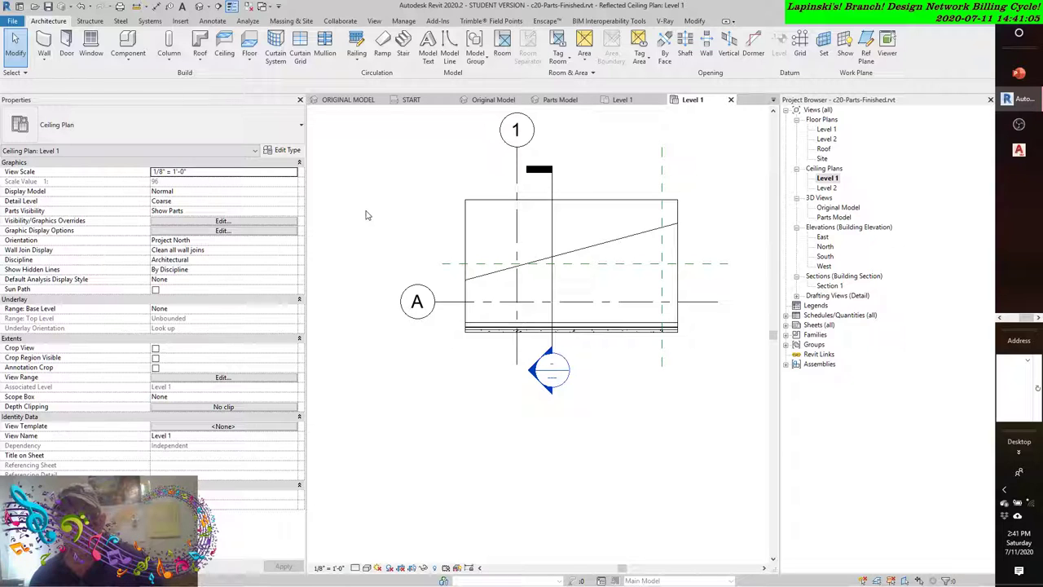
click(565, 233)
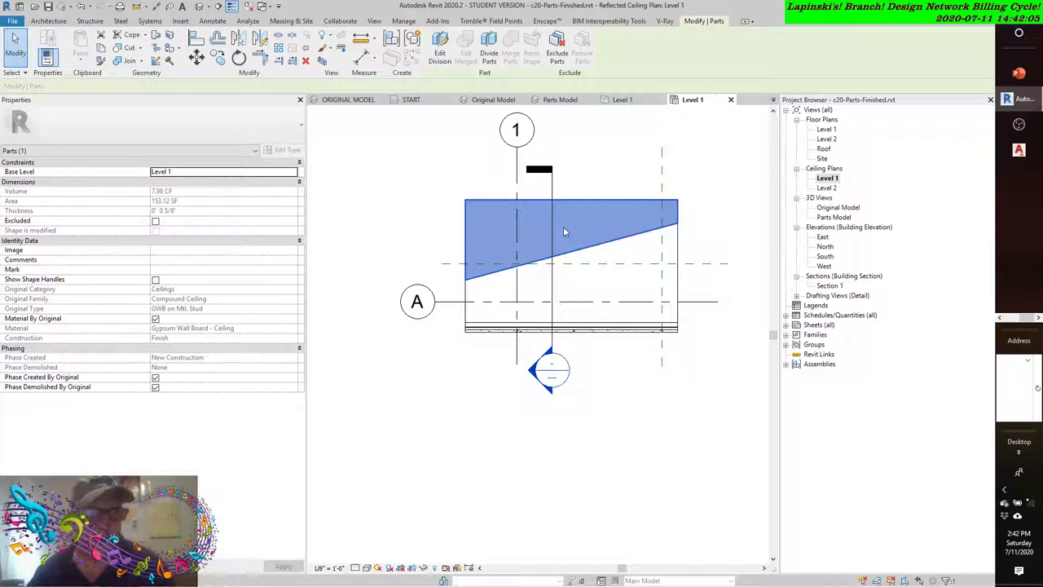
click(93, 155)
click(101, 166)
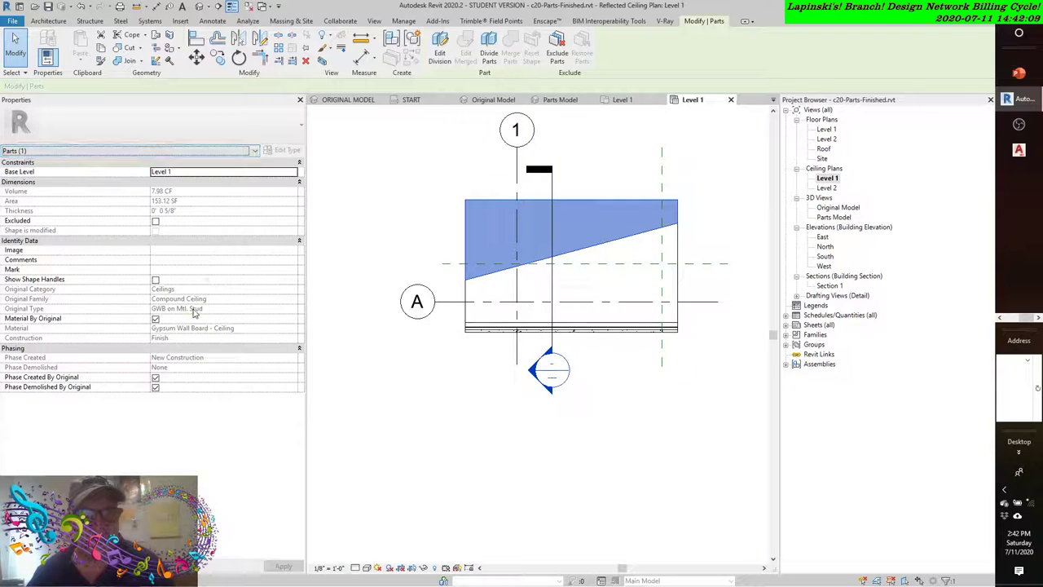
click(644, 254)
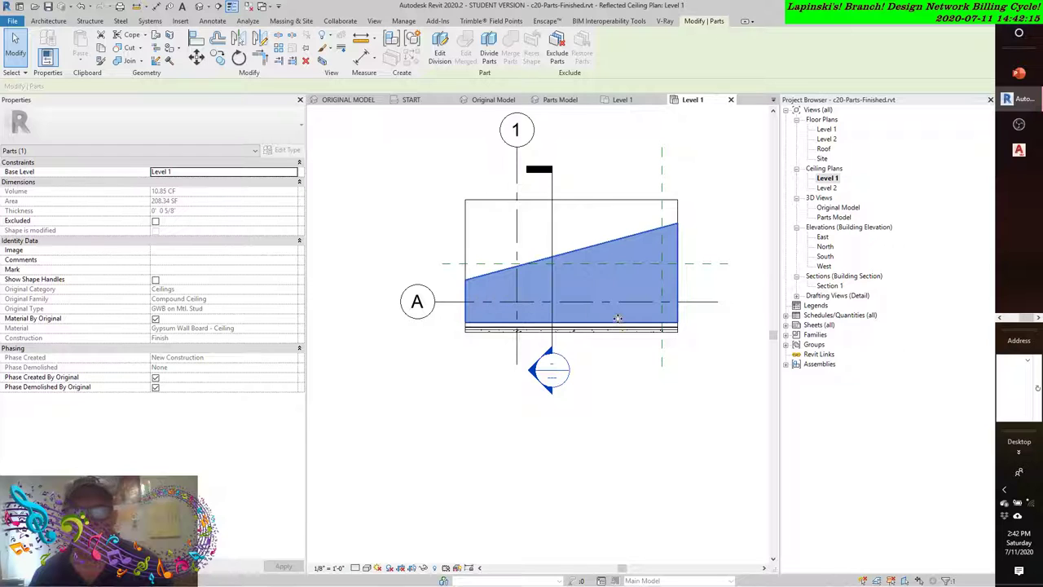
Step: Select the precast concrete wall parts on both sides of the vertical reference plane to compare their lengths and volumes
scroll(624, 332, up, 2)
scroll(623, 334, up, 2)
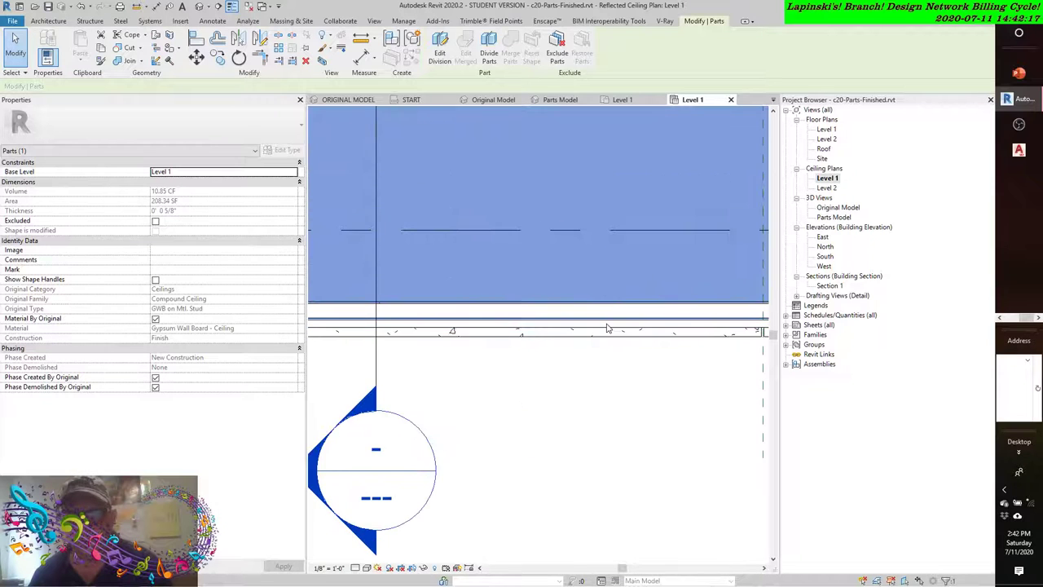
scroll(605, 334, up, 2)
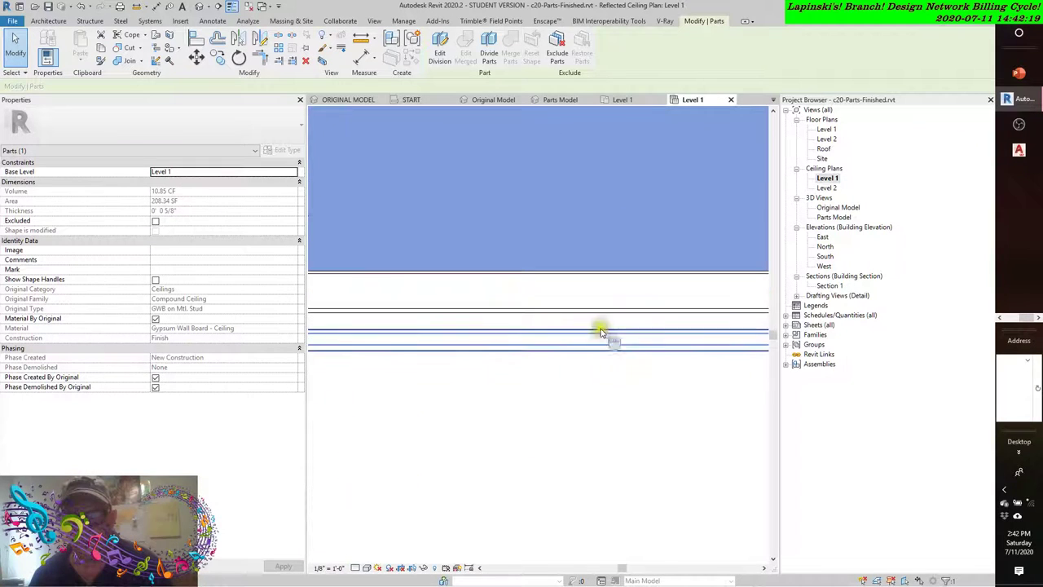
click(595, 342)
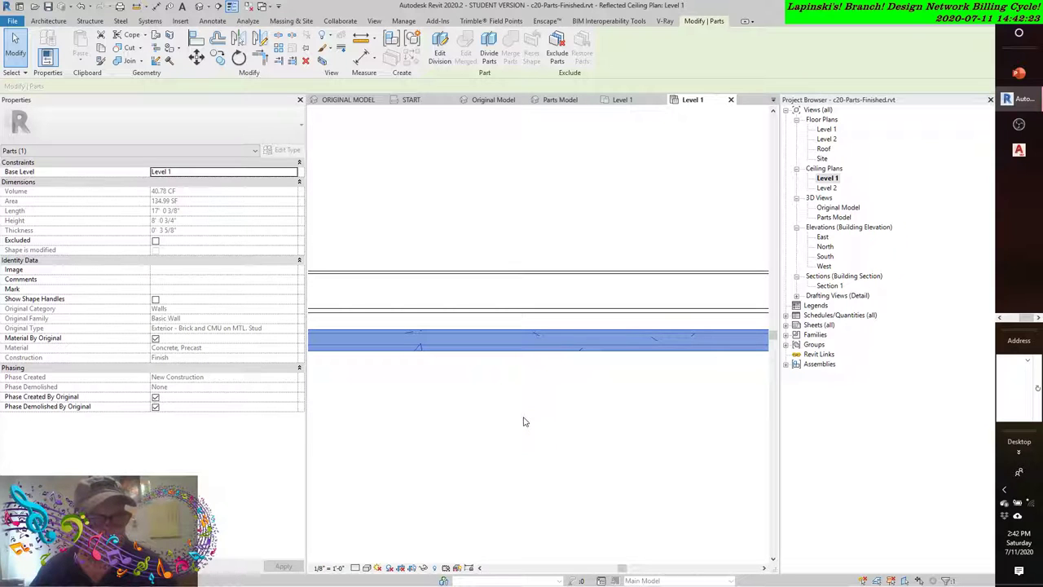
scroll(524, 421, down, 4)
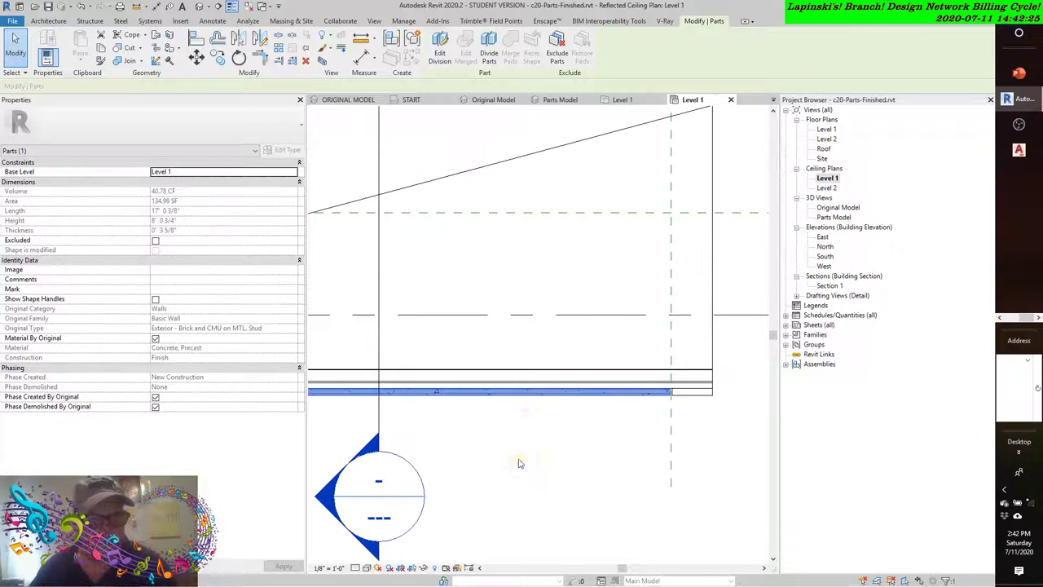
middle_drag(552, 458, 594, 470)
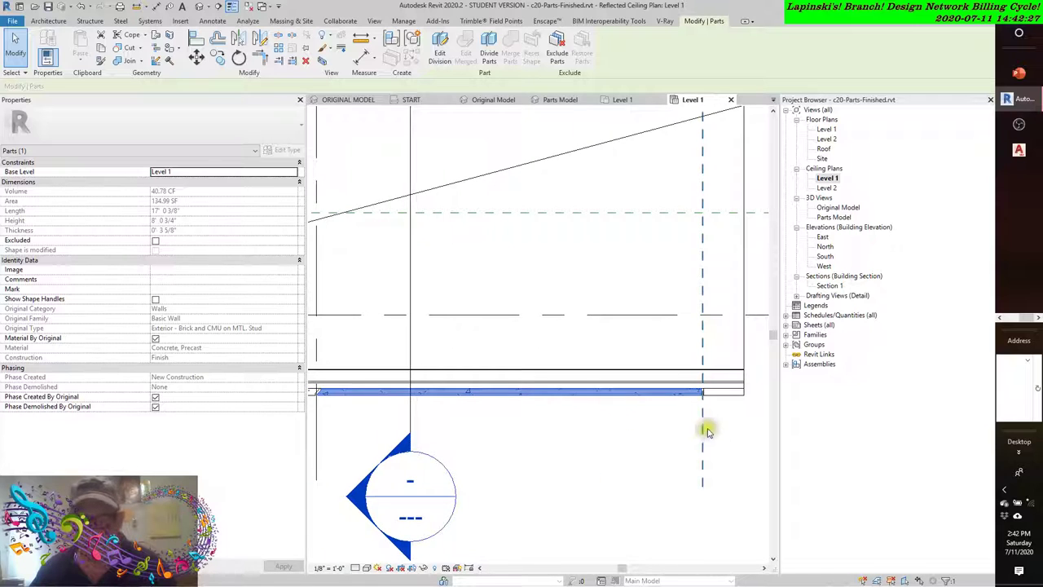
scroll(707, 430, up, 2)
click(738, 371)
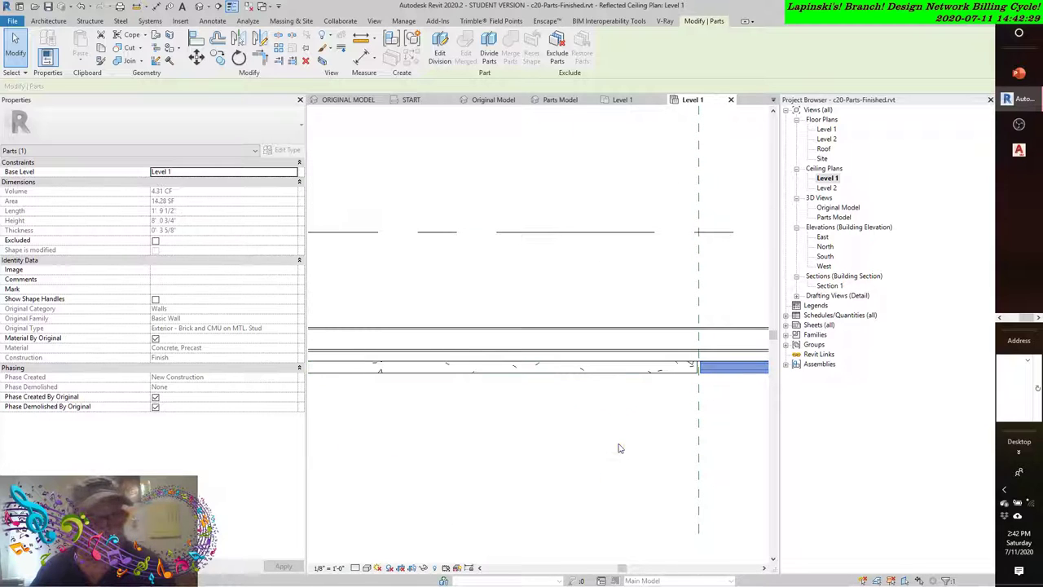
scroll(619, 448, down, 3)
middle_drag(617, 442, 575, 465)
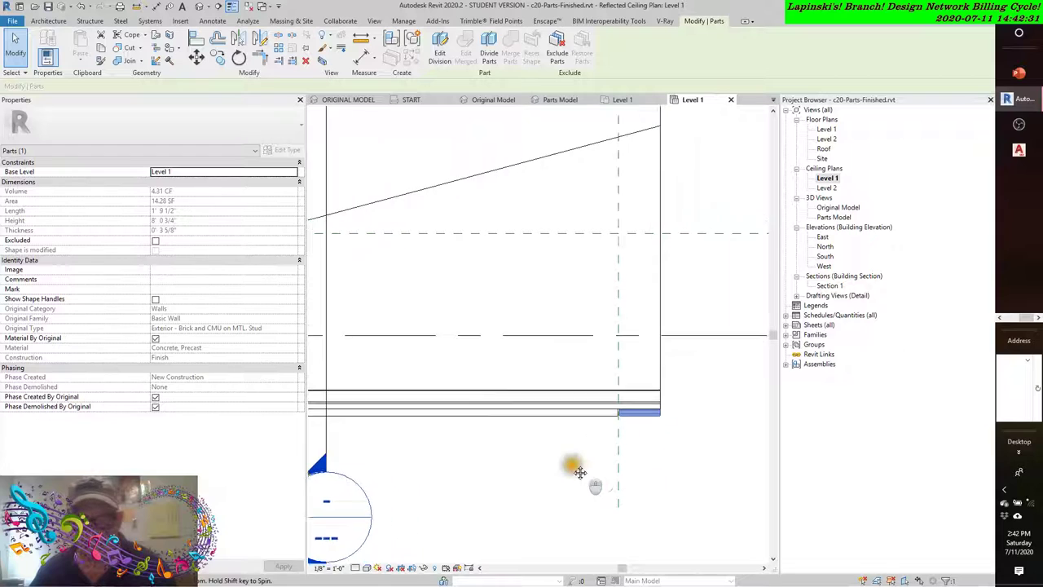
Step: Examine the notched joint at grid 1 and select the precast wall part west of it to read its dimensions
scroll(501, 454, up, 2)
middle_drag(501, 454, 649, 432)
scroll(563, 383, up, 4)
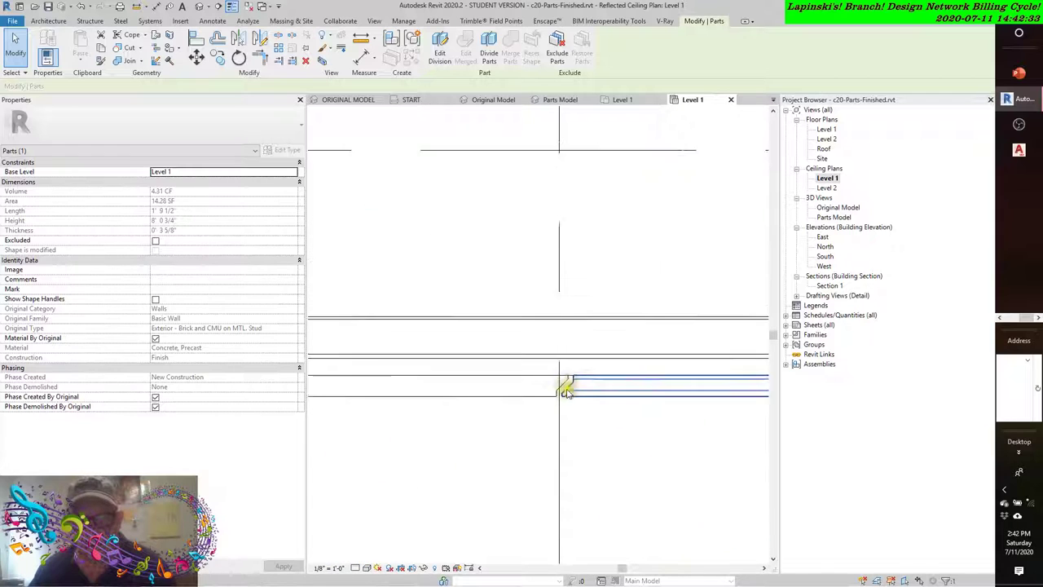
click(529, 381)
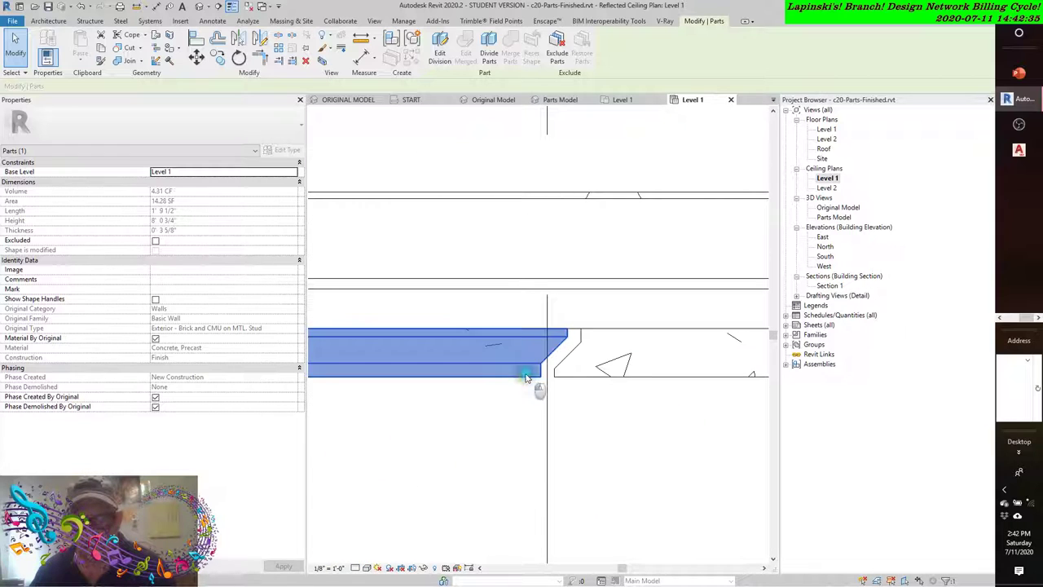
scroll(543, 422, down, 4)
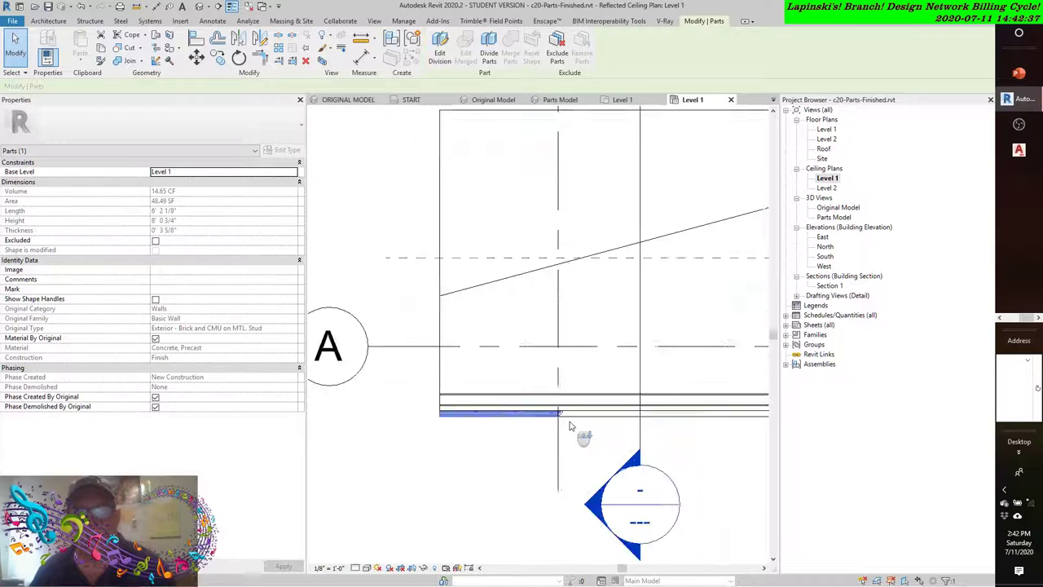
scroll(565, 426, down, 3)
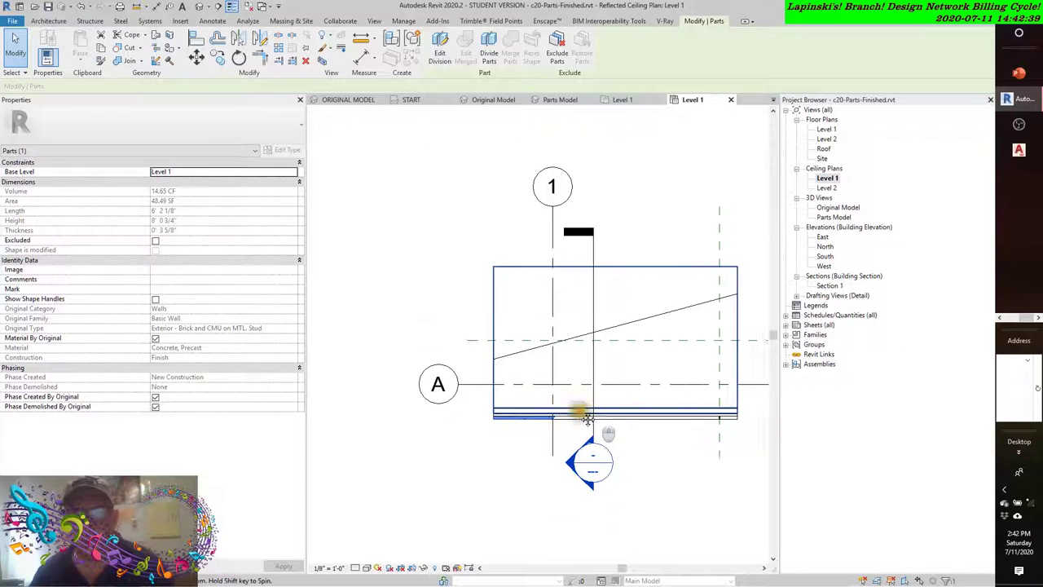
middle_drag(587, 426, 496, 413)
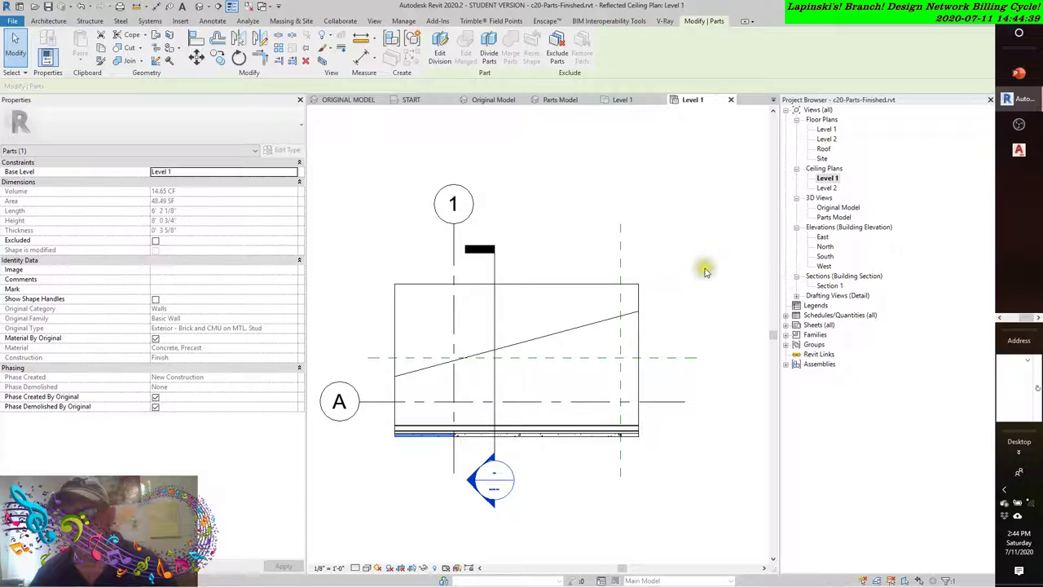
Step: Return to the Parts Model 3D view and dismiss the save reminder without saving
double_click(835, 218)
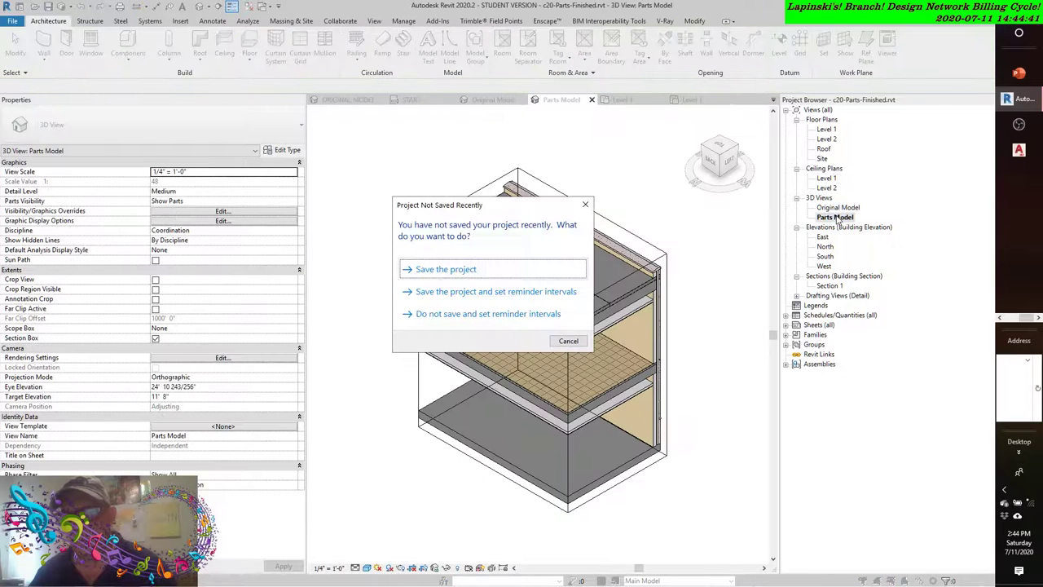
click(567, 340)
click(563, 343)
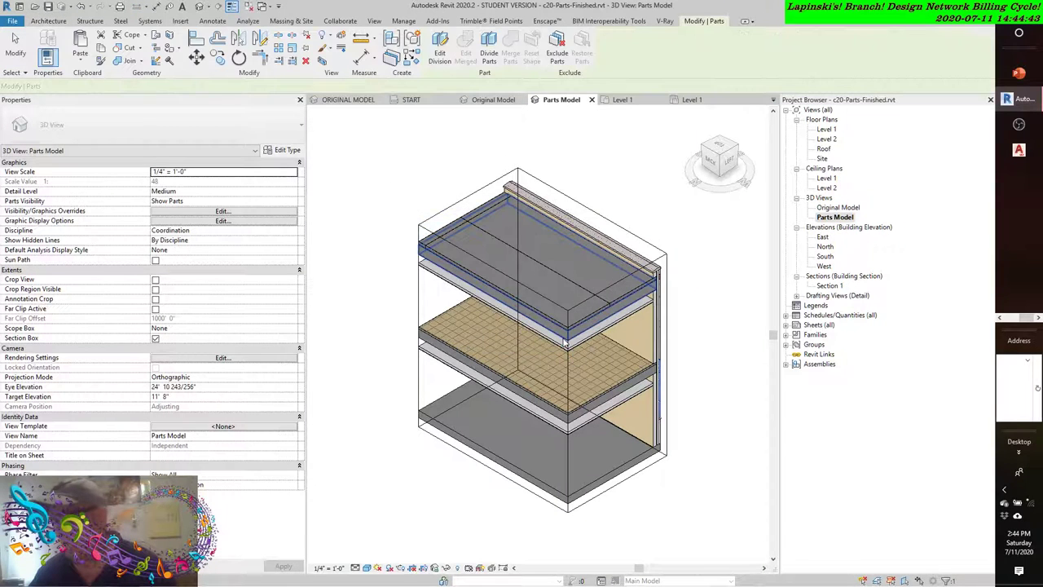
click(564, 338)
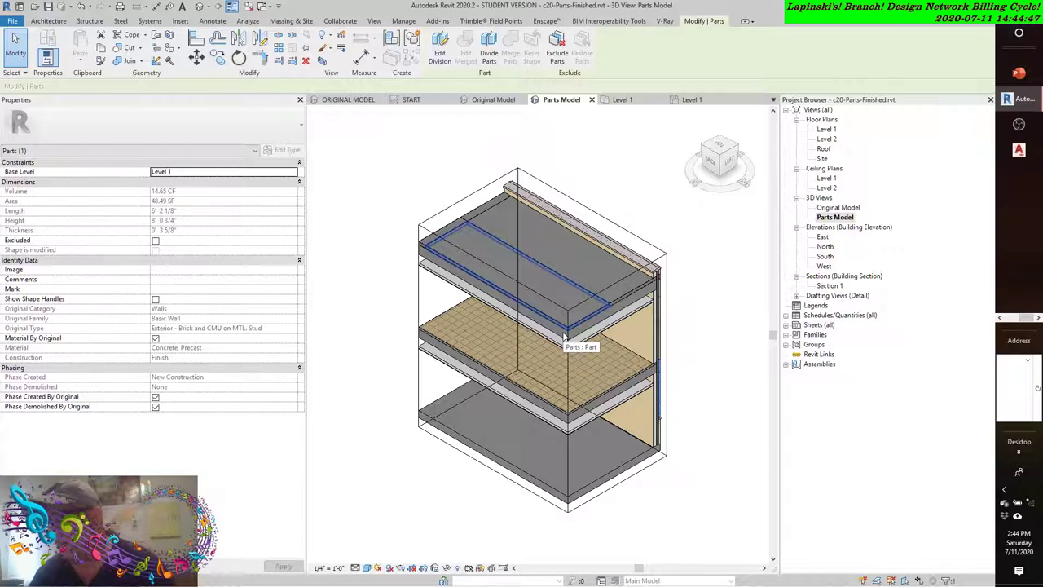
click(595, 365)
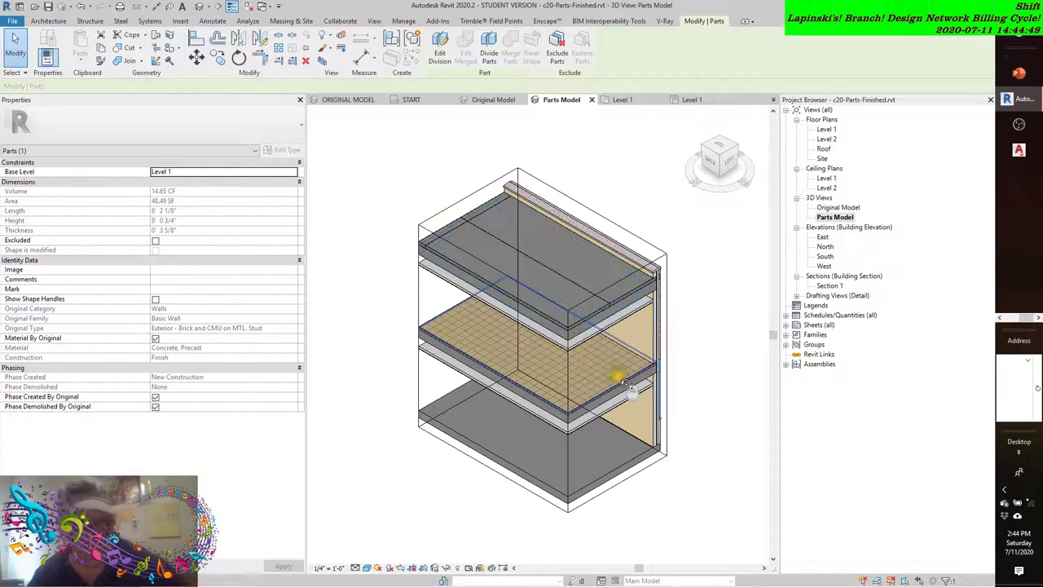
Step: Orbit to the cut end of the exterior wall and select the upper story's interior gypsum wall board part
shift+middle_drag(610, 369, 647, 344)
scroll(663, 310, up, 5)
scroll(739, 337, up, 3)
shift+middle_drag(739, 337, 689, 338)
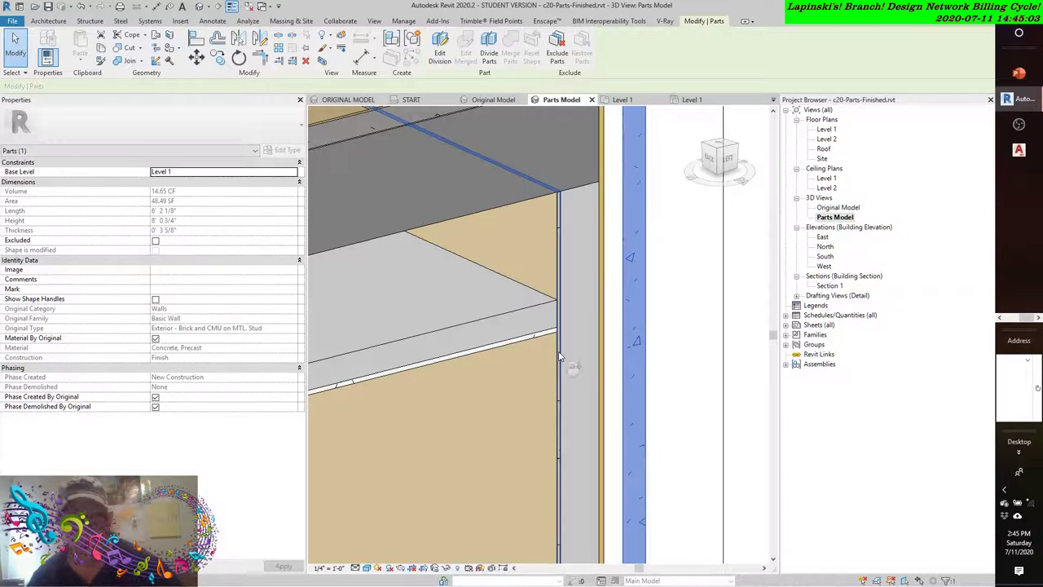
scroll(559, 356, down, 5)
scroll(561, 326, up, 5)
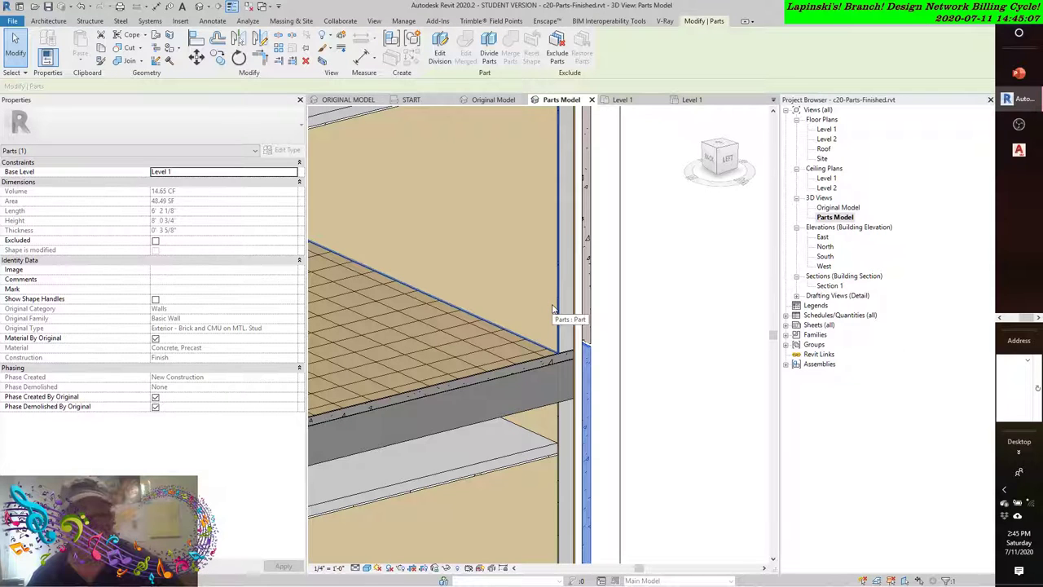
click(552, 308)
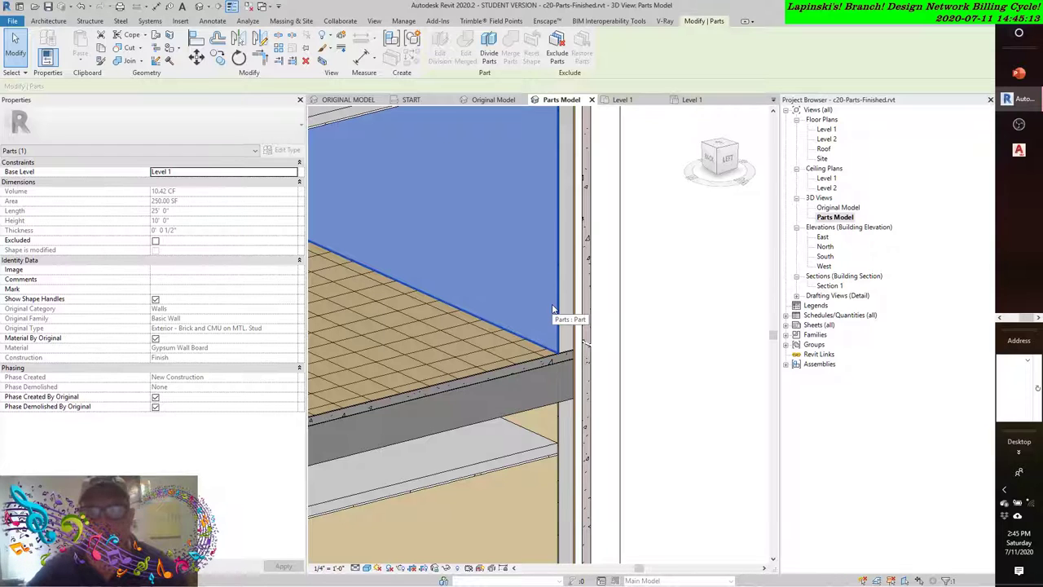
Step: Select the lower and upper gypsum wall board parts and the upper metal stud layer part in turn to compare their properties
scroll(554, 312, down, 6)
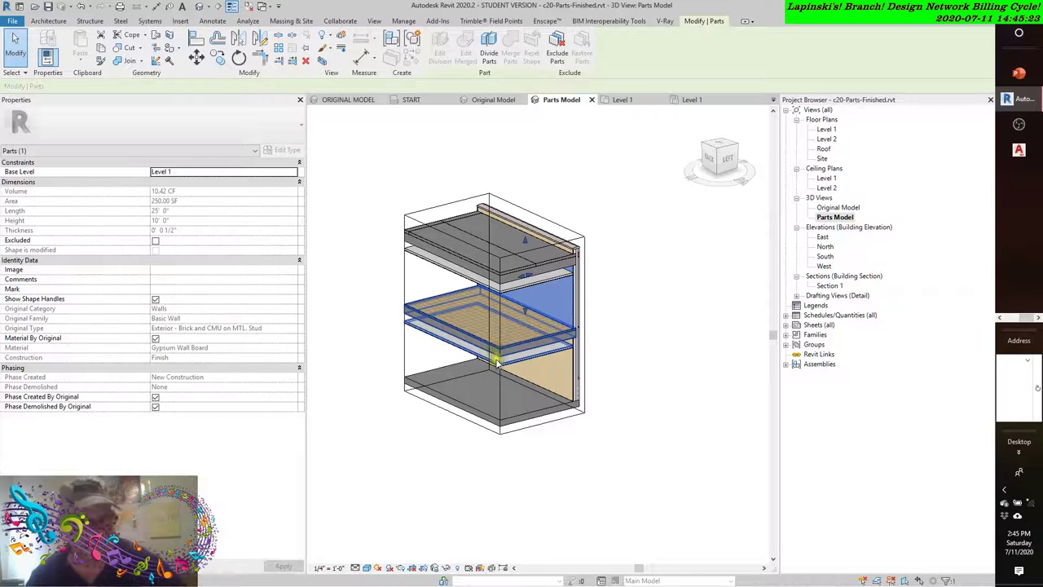
scroll(493, 349, up, 5)
middle_drag(629, 415, 478, 389)
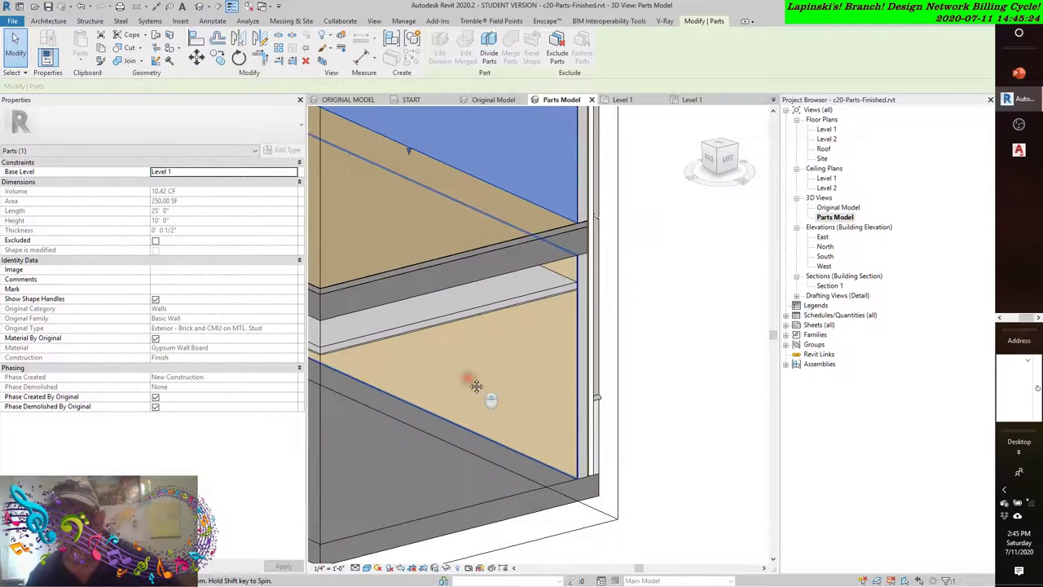
click(568, 343)
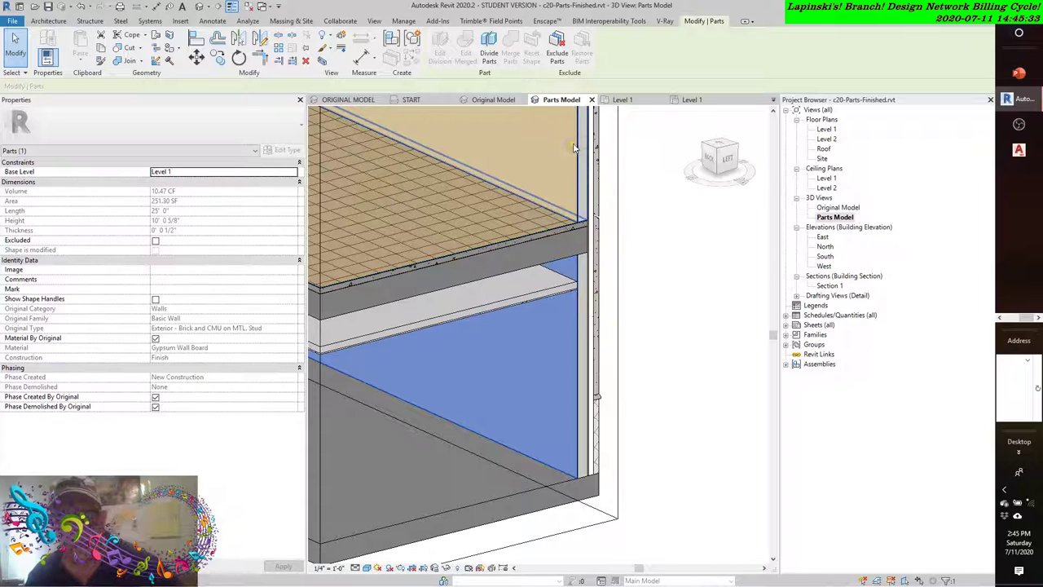
click(558, 151)
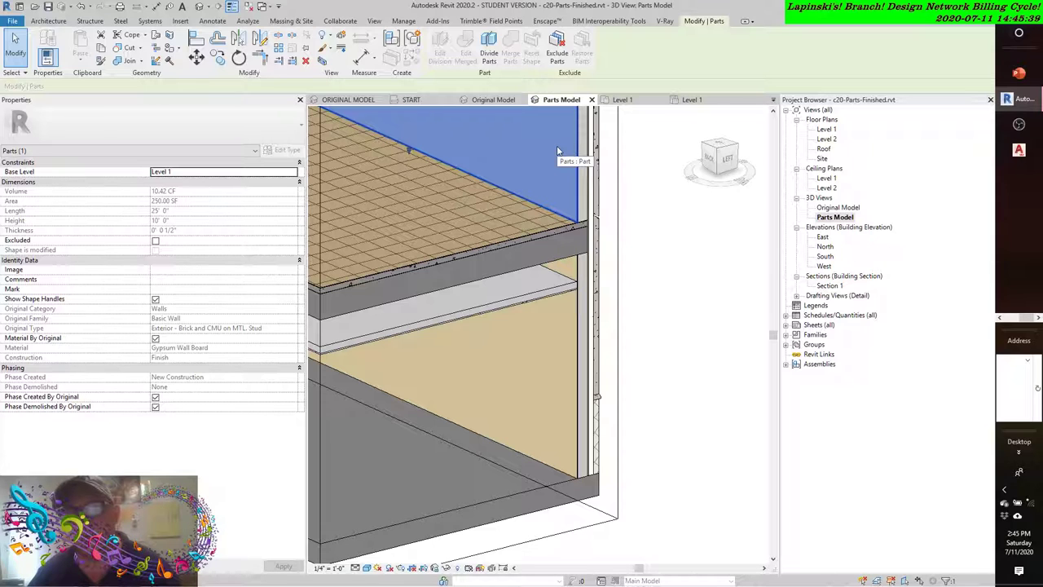
click(592, 177)
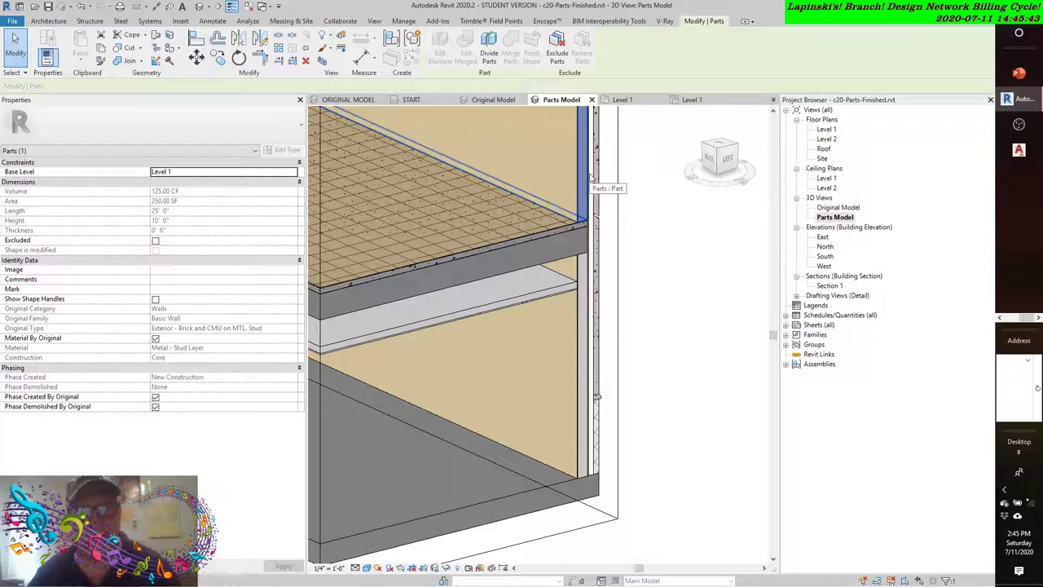
Step: Select the lower metal stud layer part to read its dimensions, and check the level heights in the East elevation before closing that view
click(582, 276)
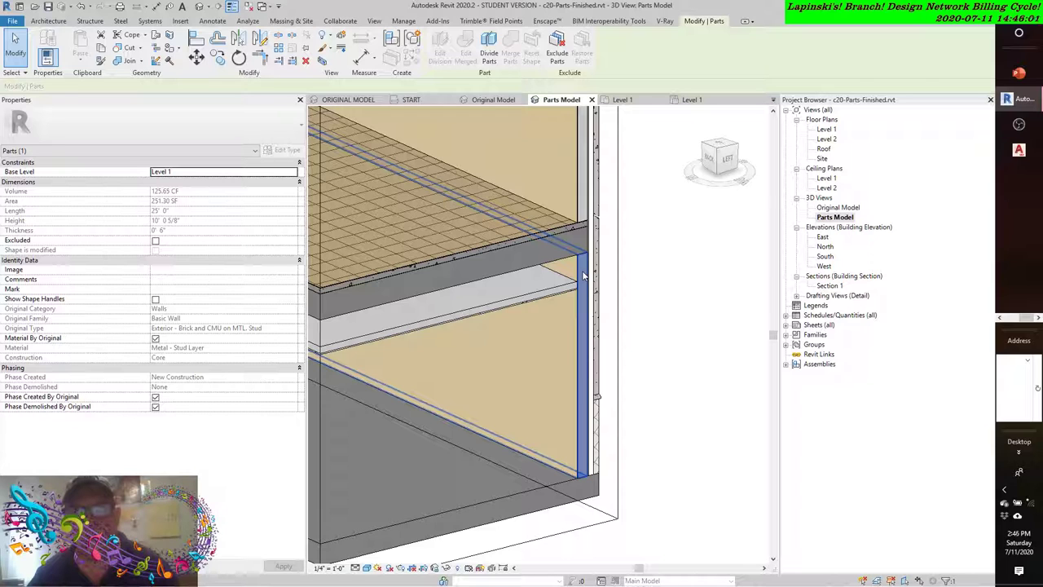
scroll(583, 277, down, 6)
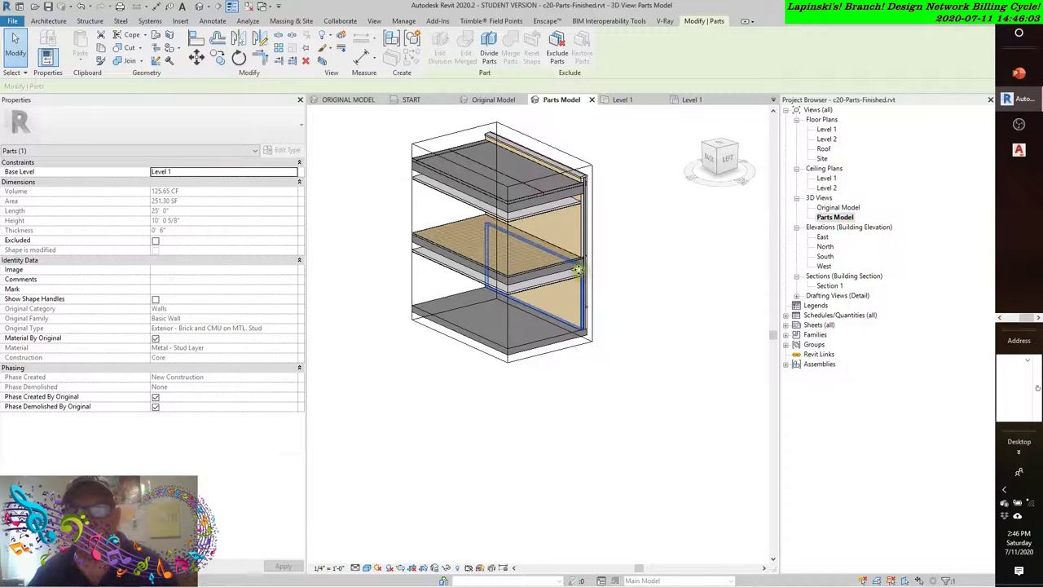
double_click(823, 237)
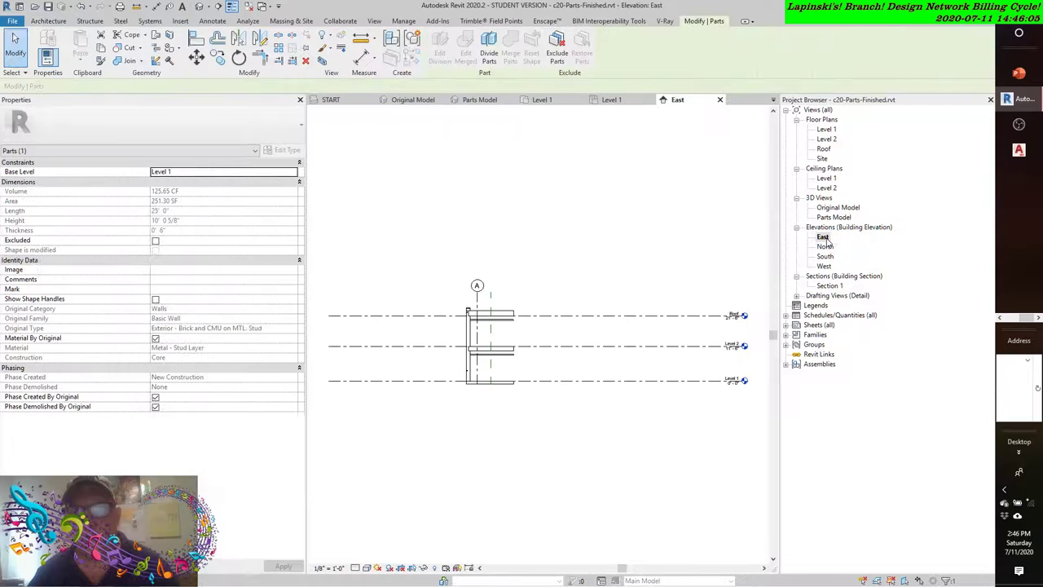
scroll(672, 342, up, 5)
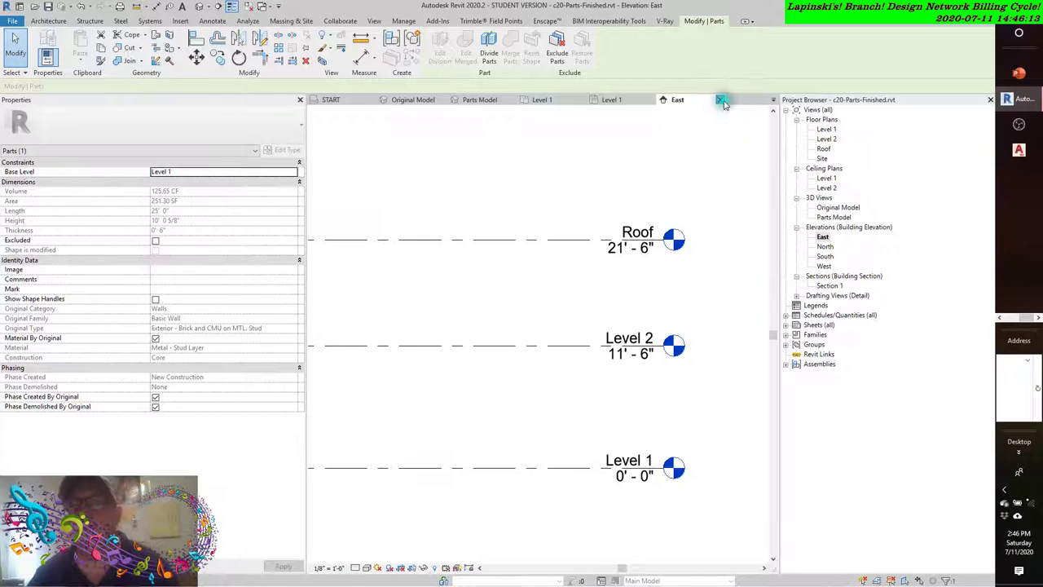
click(722, 99)
Step: Select the upper story's interior gypsum wall board part and switch its shape handles off and back on
scroll(564, 354, up, 2)
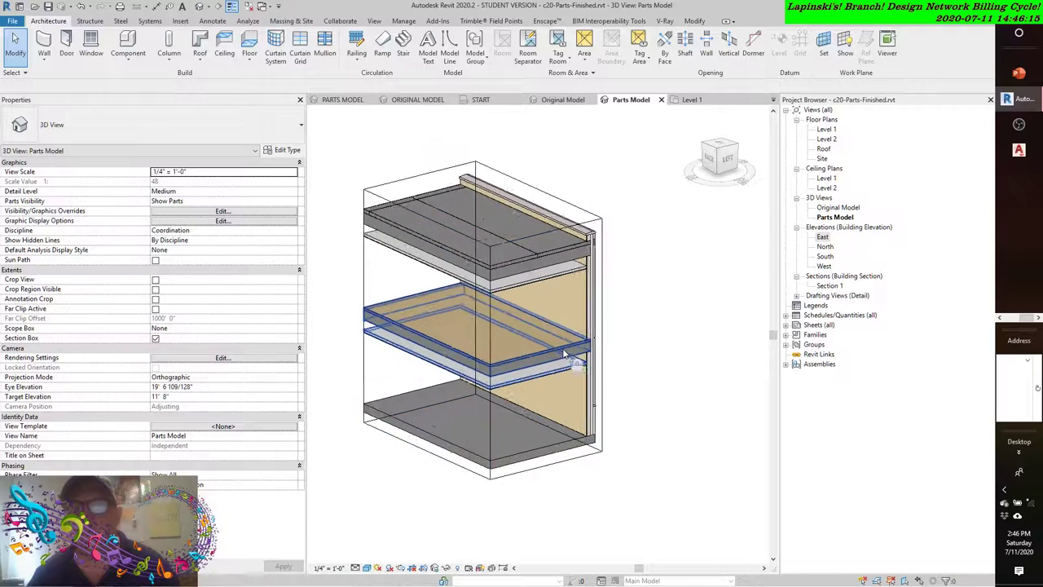
scroll(564, 354, up, 3)
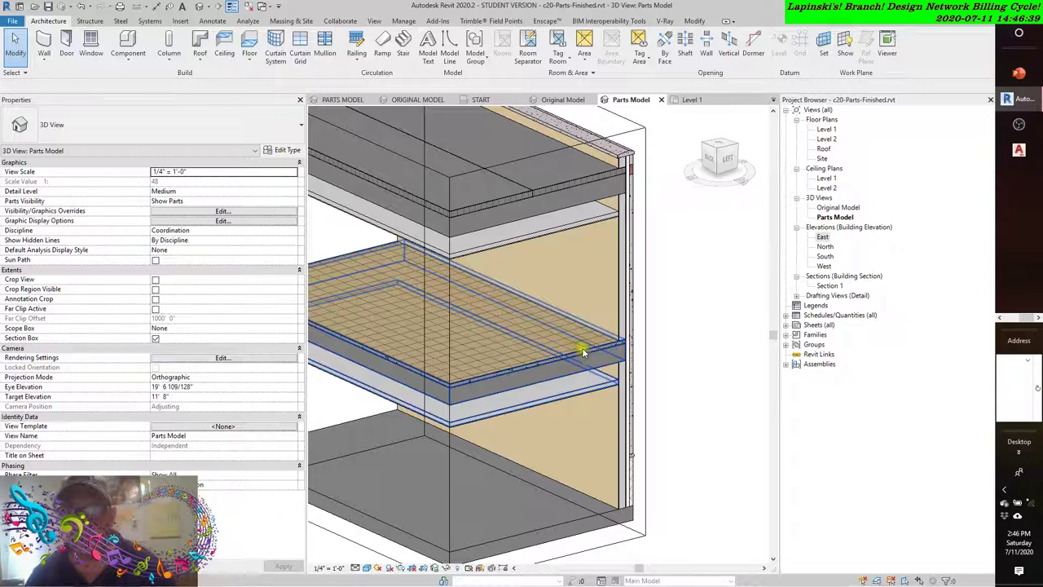
click(604, 286)
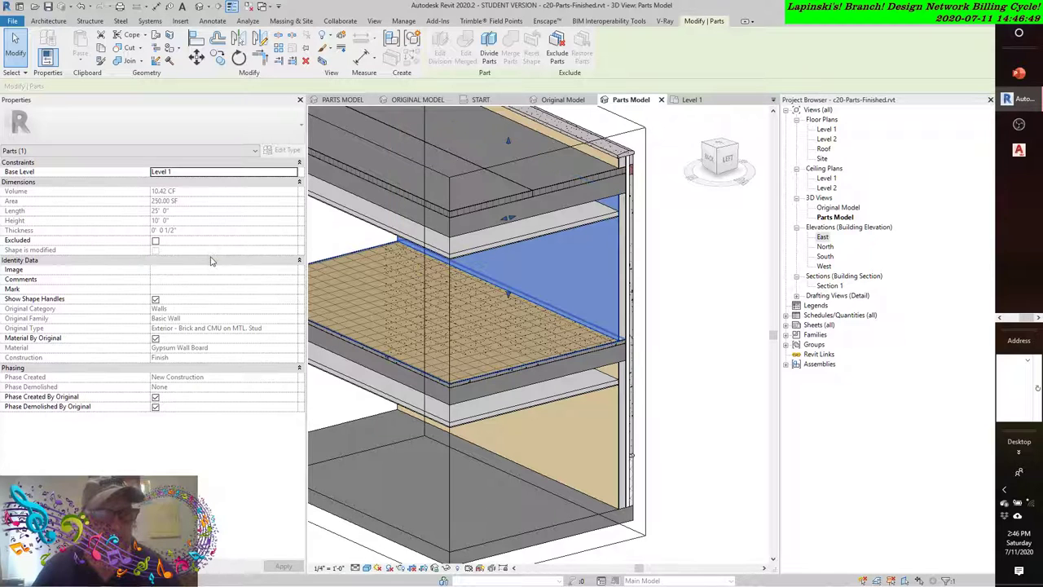
click(155, 299)
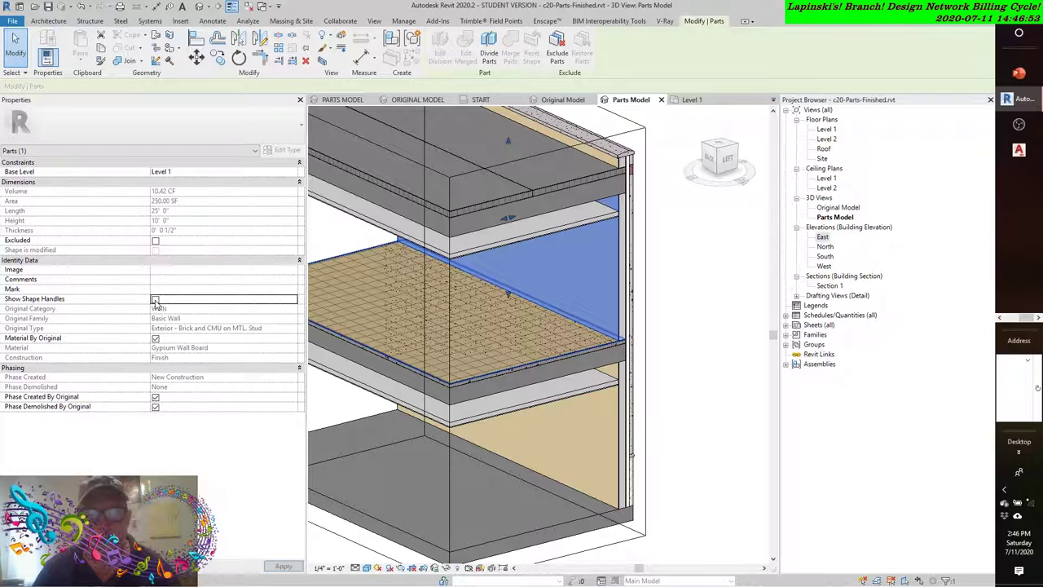
click(156, 299)
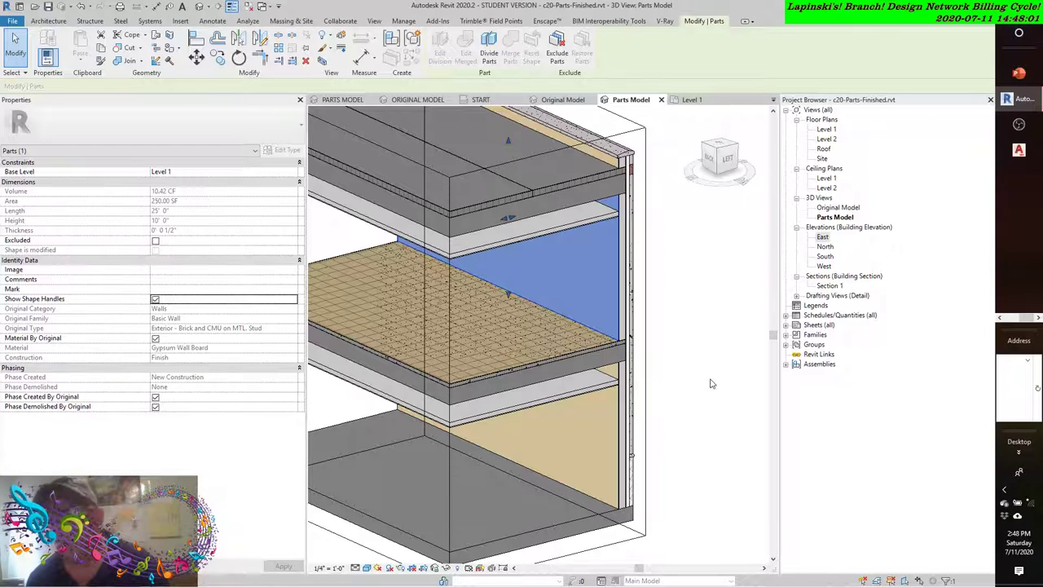
Step: From the left side view, lower the upper gypsum wall board part's top edge to the ceiling's underside, making it 8' 6" high
click(729, 159)
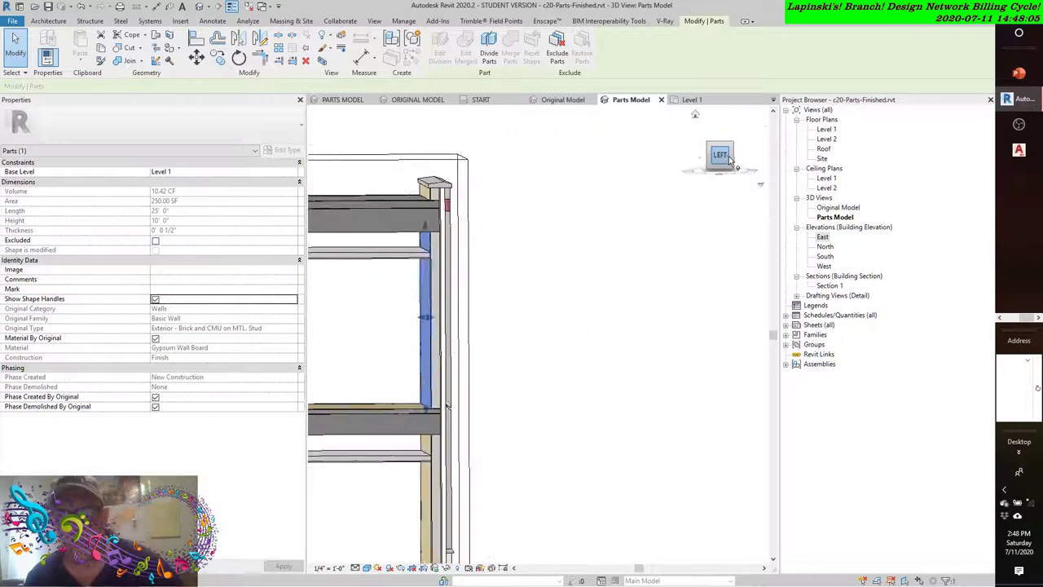
scroll(506, 270, up, 5)
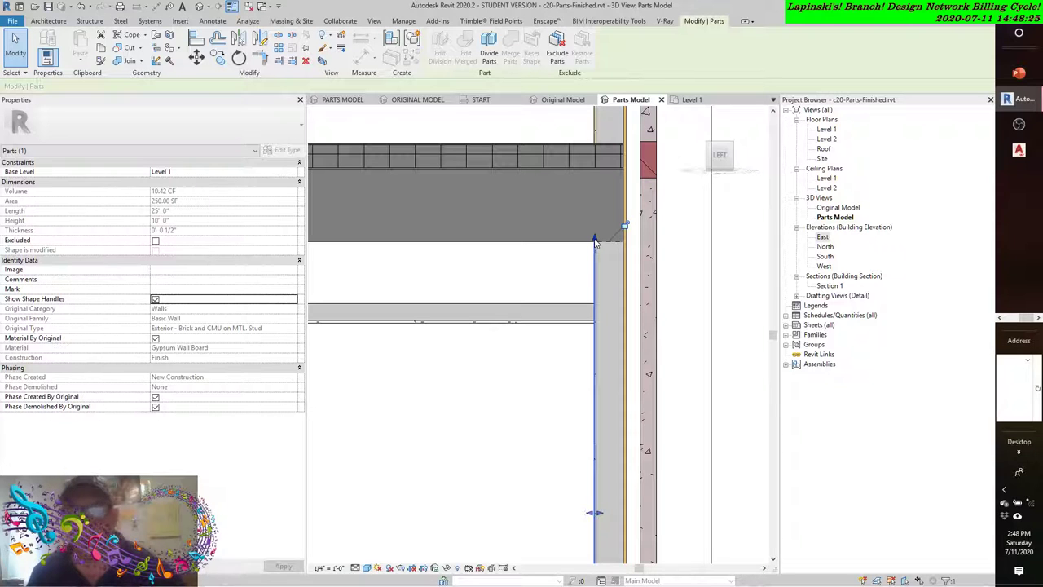
drag(595, 242, 594, 242)
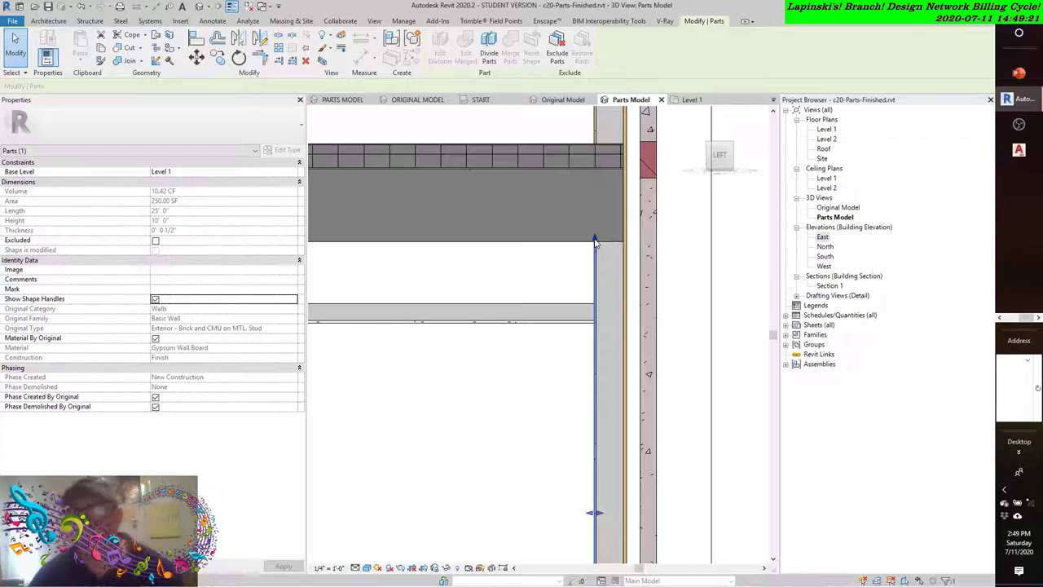
drag(595, 242, 597, 326)
Step: Raise the gypsum part's top edge to the top of the ceiling's gypsum layer for a height of 8' 6 5/8", and deselect it
scroll(599, 330, up, 5)
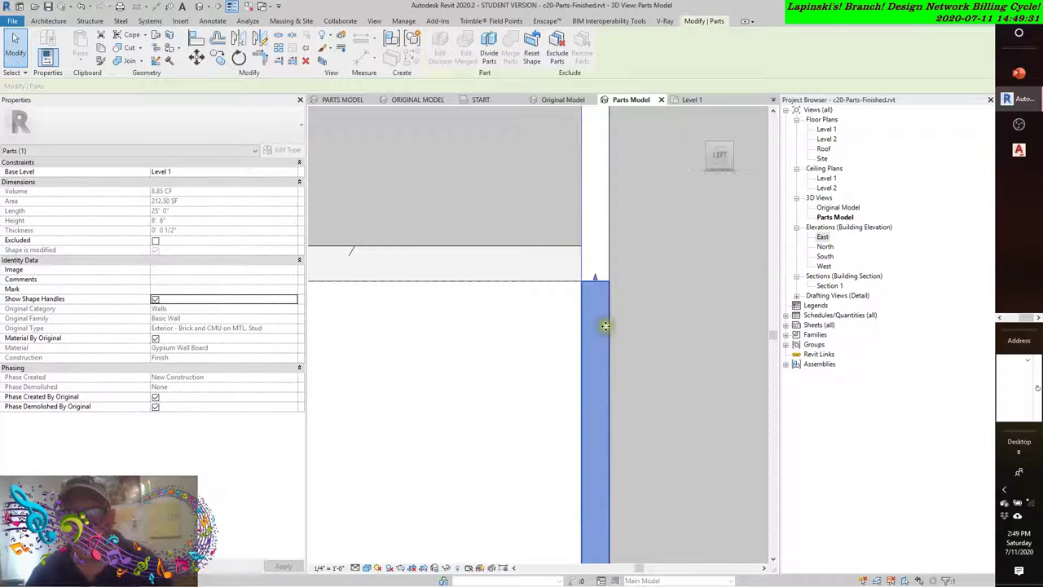
drag(597, 277, 595, 247)
scroll(545, 352, down, 4)
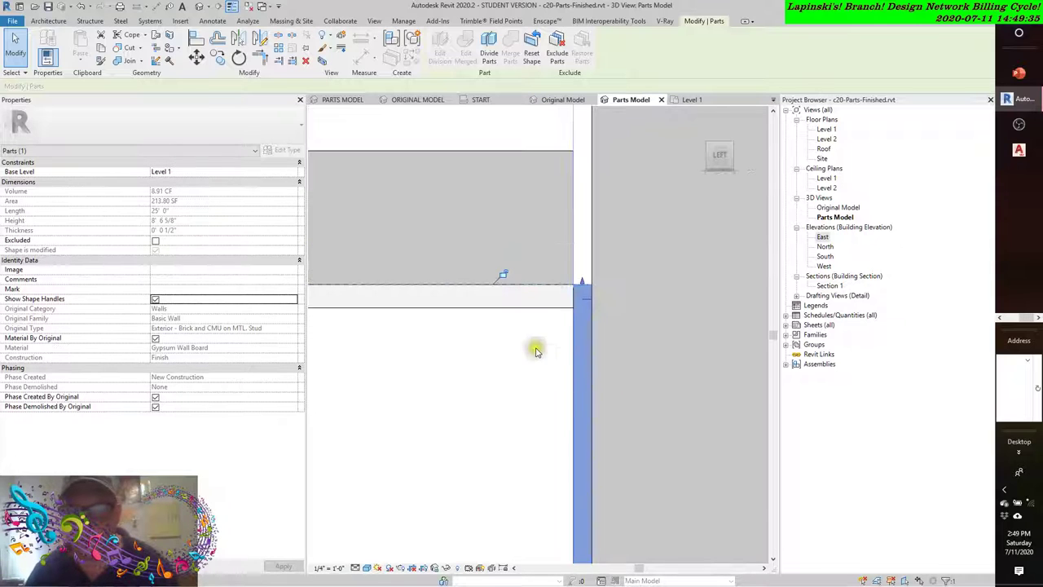
scroll(481, 367, down, 3)
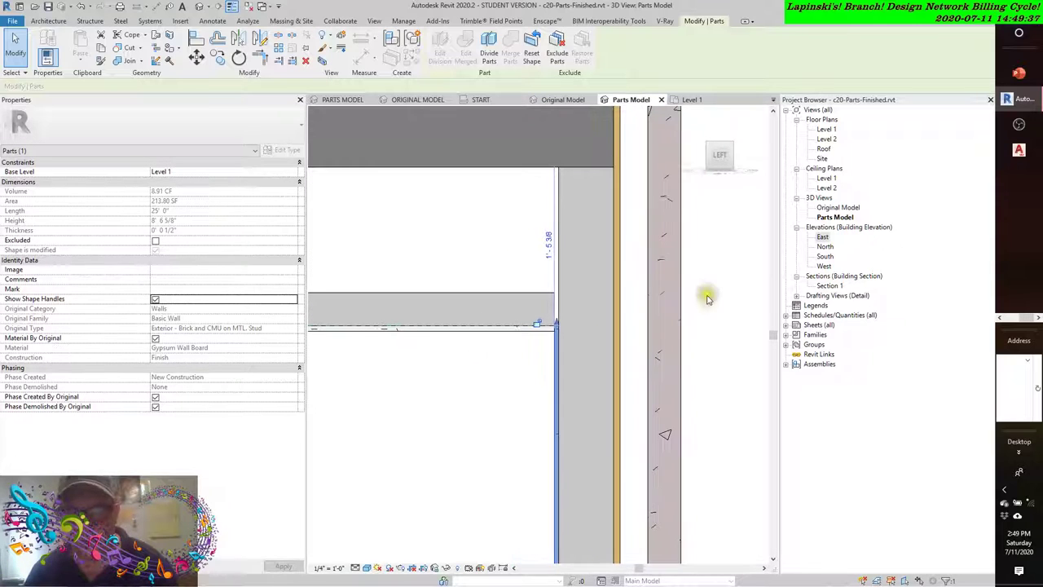
click(713, 298)
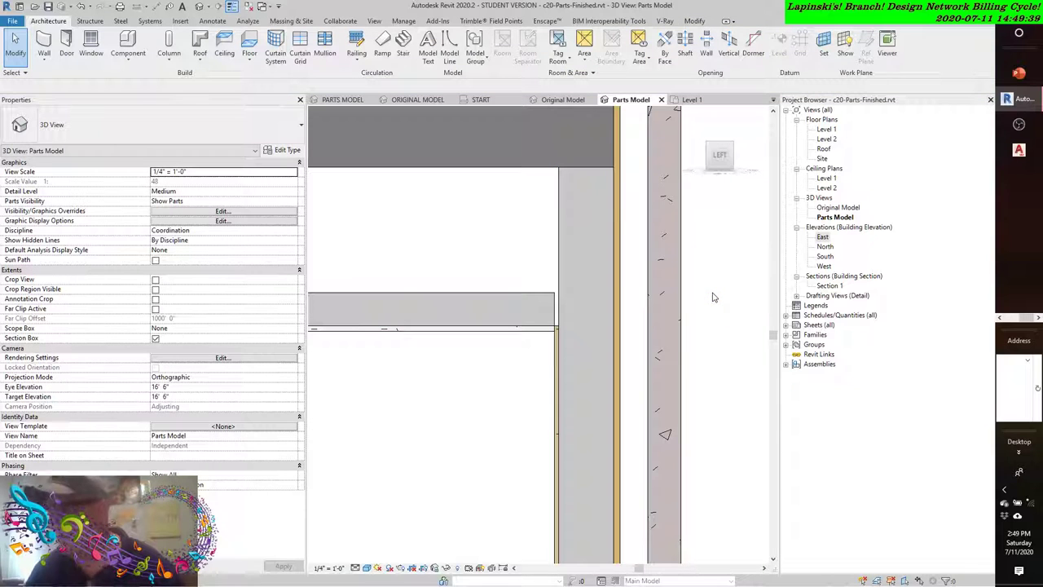
Step: Select the ceiling's metal stud layer part and the adjacent wall's metal stud layer part in turn to compare their properties
middle_drag(451, 360, 510, 315)
scroll(505, 316, up, 3)
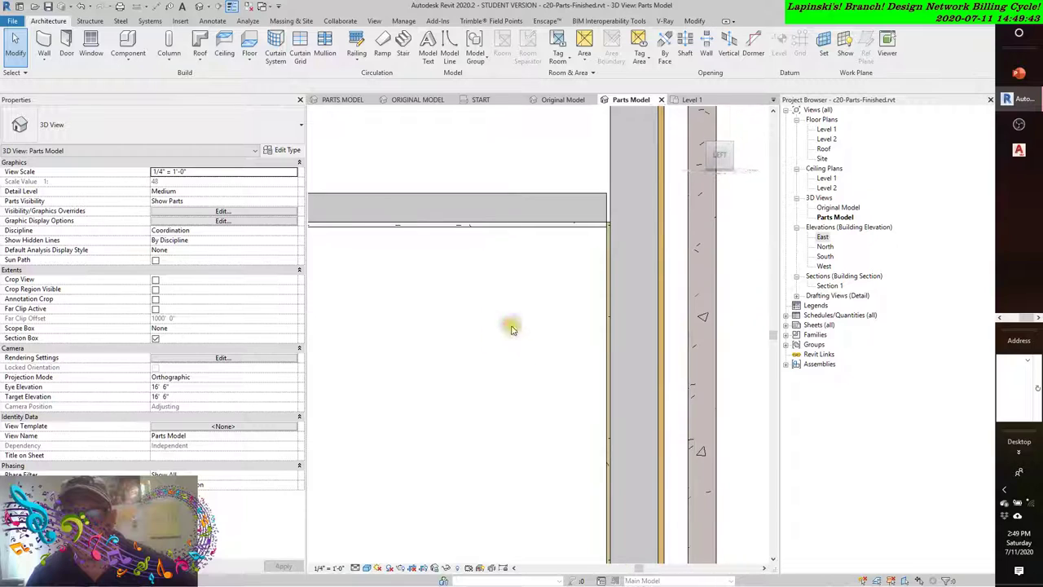
click(552, 197)
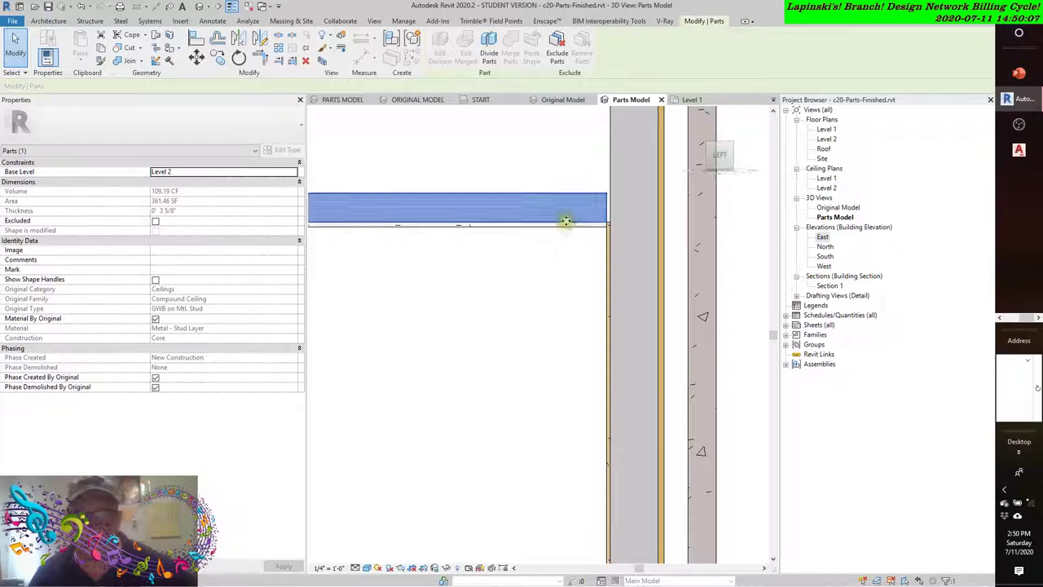
click(609, 248)
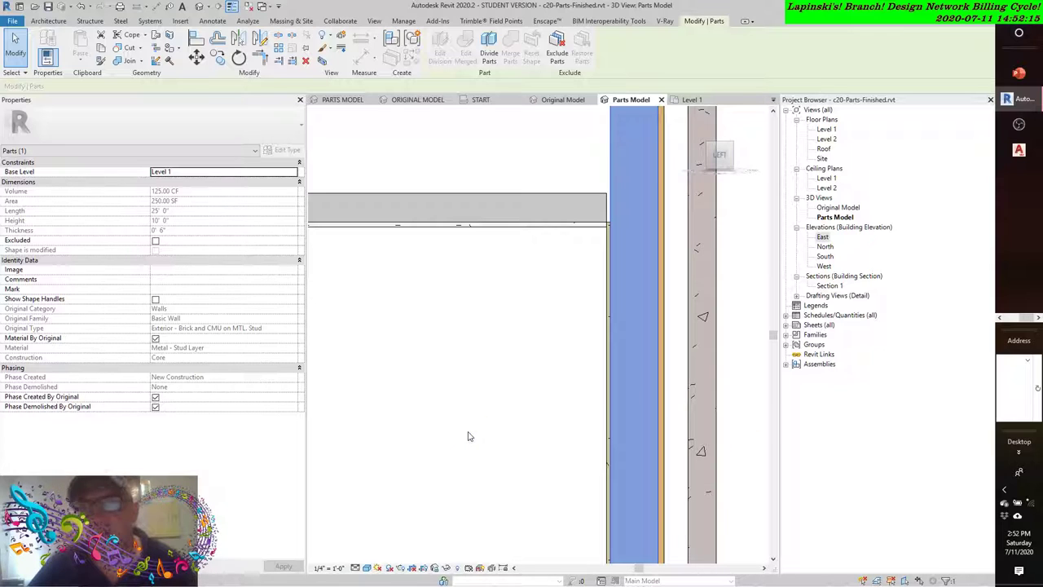
scroll(473, 430, down, 2)
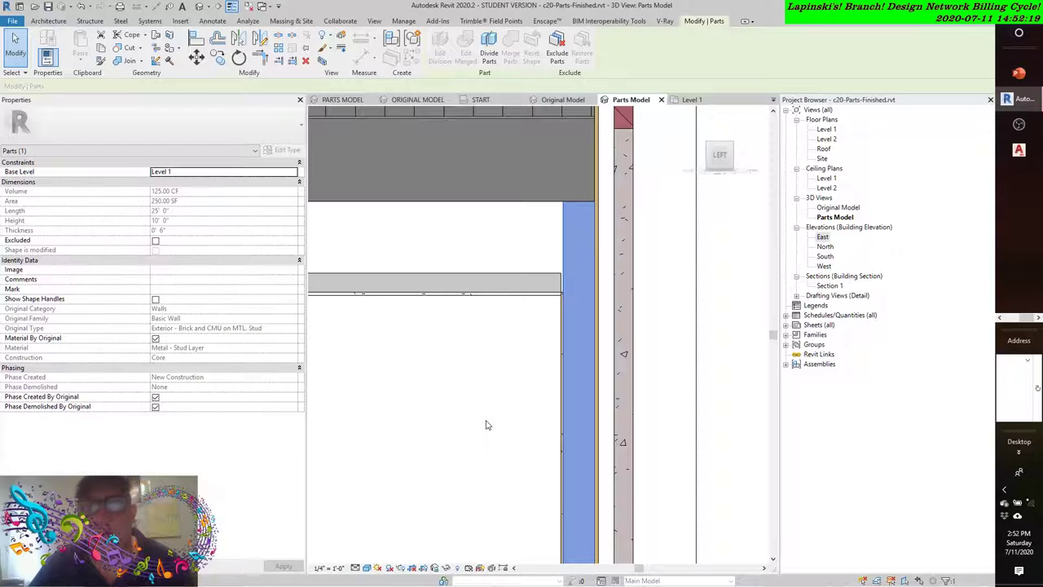
scroll(1012, 327, up, 2)
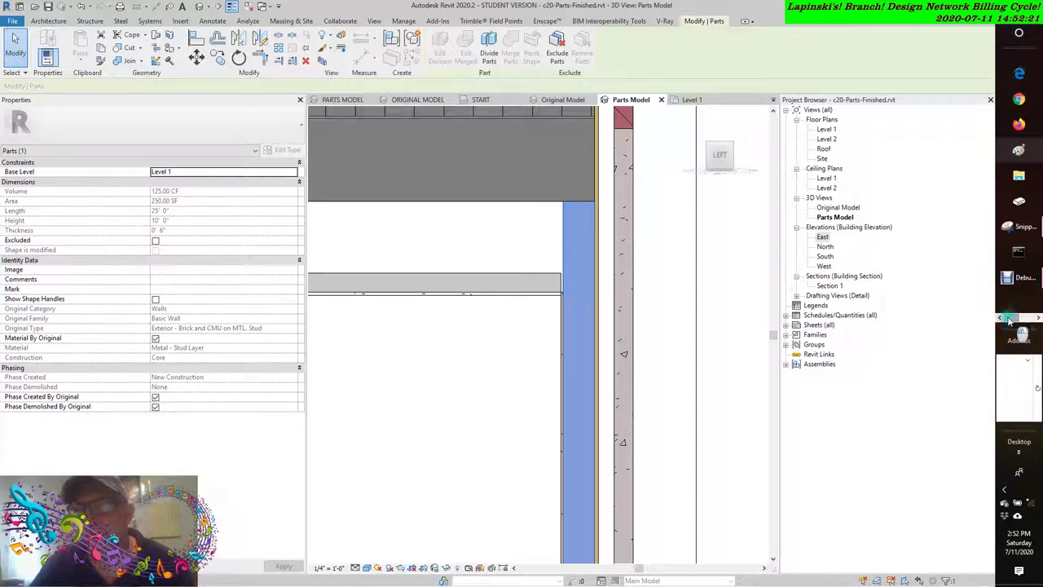